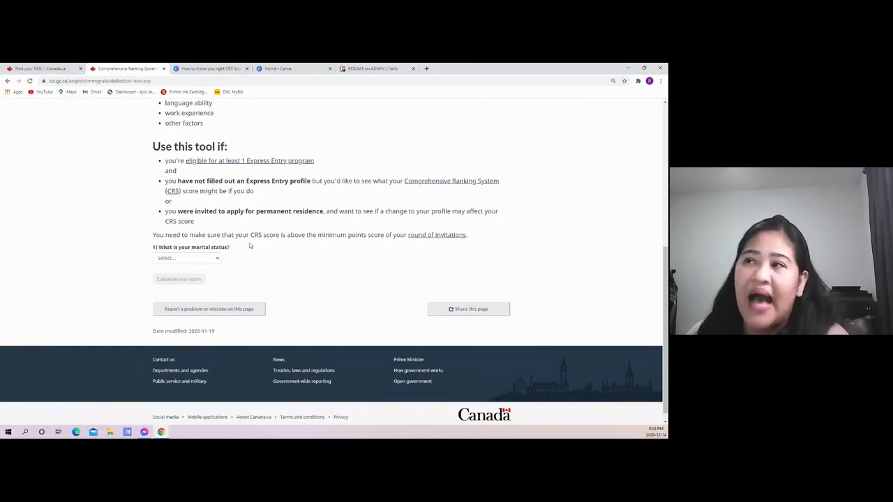
Step: Answer marital status as Married, spouse a citizen or permanent resident of Canada as No, and spouse coming to Canada as Yes
{"action": "left_click", "coordinate": [208, 260]}
{"action": "left_click", "coordinate": [203, 303]}
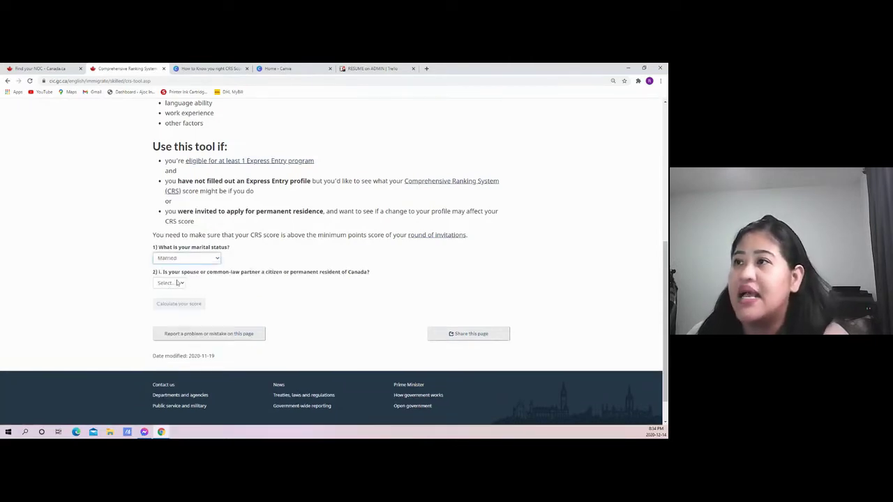
{"action": "left_click", "coordinate": [177, 282]}
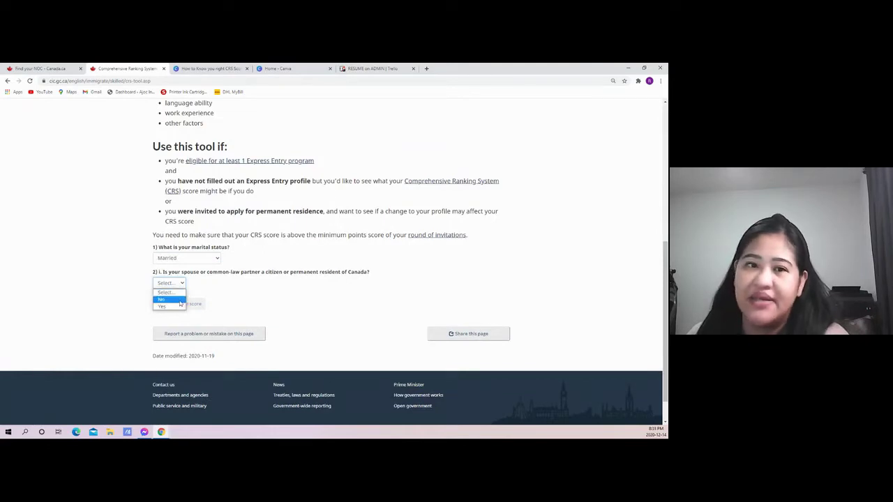
{"action": "left_click", "coordinate": [180, 300]}
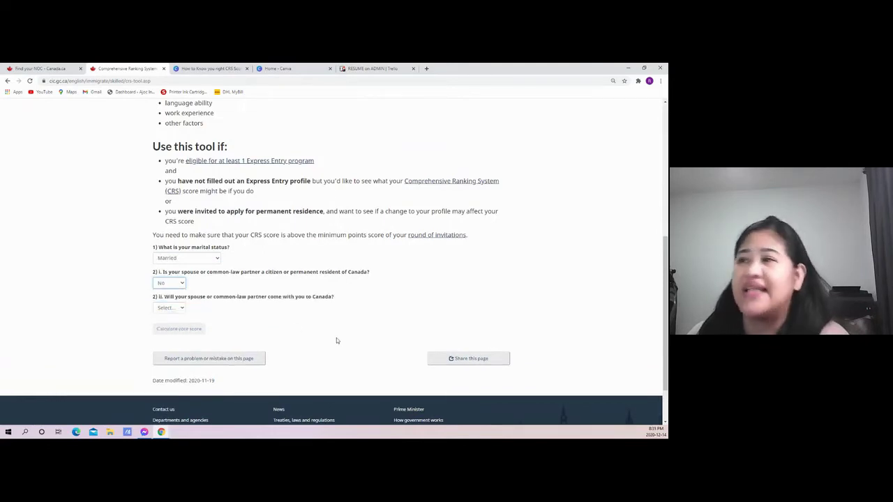
{"action": "scroll", "coordinate": [295, 329], "scroll_direction": "down", "scroll_amount": 2}
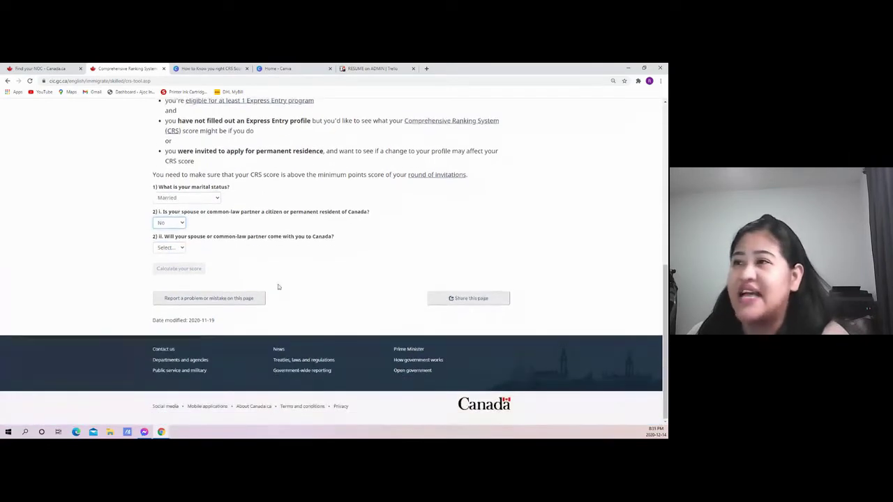
{"action": "left_click", "coordinate": [170, 248]}
{"action": "left_click", "coordinate": [168, 271]}
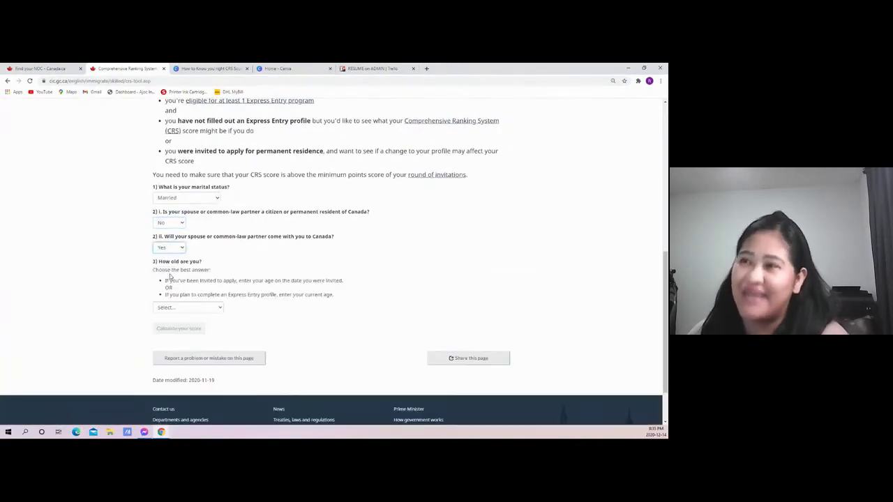
Step: Set the age to 32 years and the level of education to Bachelor's degree (three or more year program)
{"action": "scroll", "coordinate": [337, 270], "scroll_direction": "down", "scroll_amount": 1}
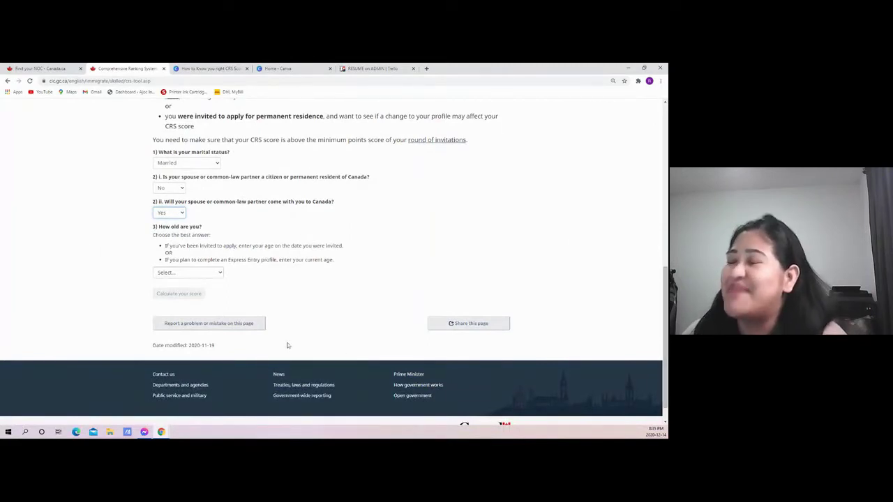
{"action": "left_click", "coordinate": [216, 274]}
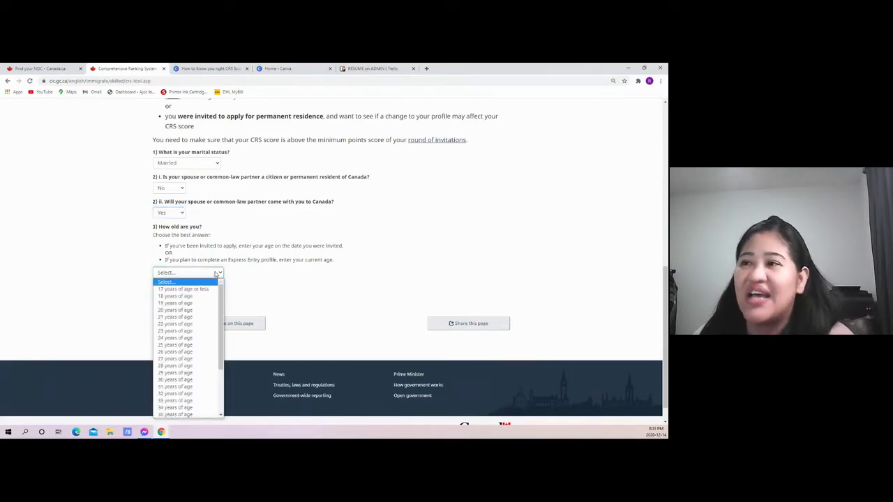
{"action": "left_click", "coordinate": [189, 394]}
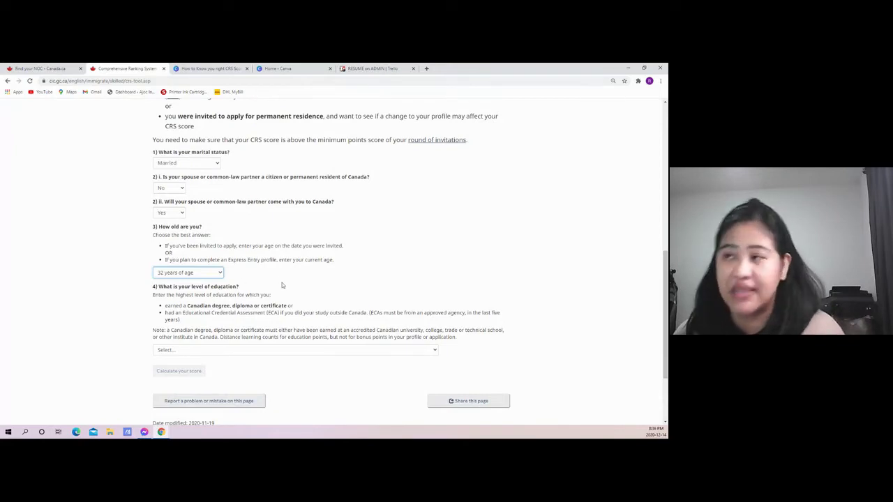
{"action": "scroll", "coordinate": [342, 311], "scroll_direction": "down", "scroll_amount": 1}
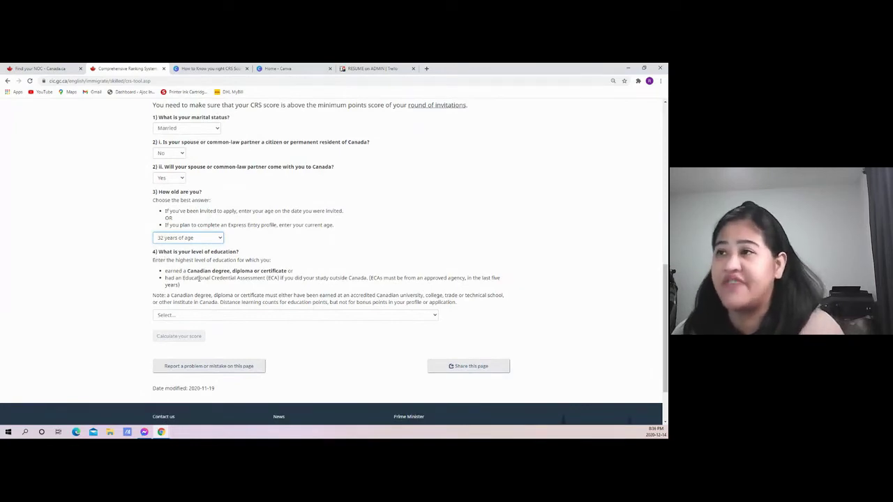
{"action": "left_click", "coordinate": [199, 315]}
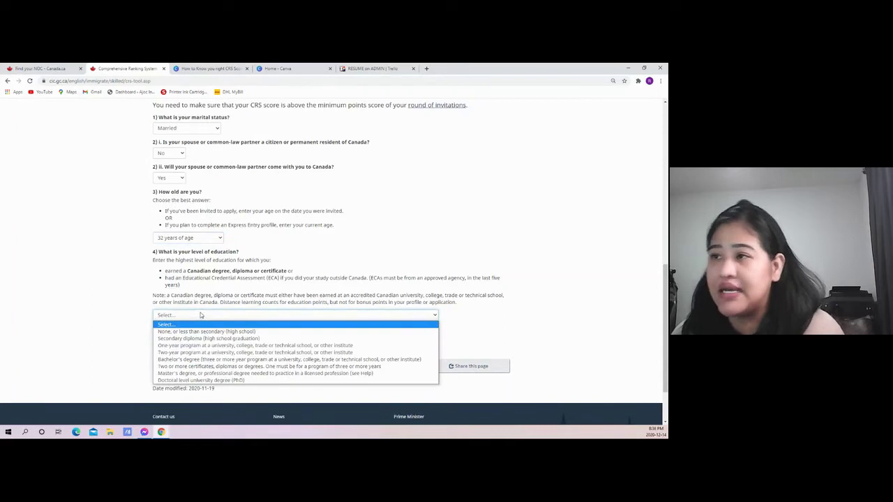
{"action": "left_click", "coordinate": [249, 359]}
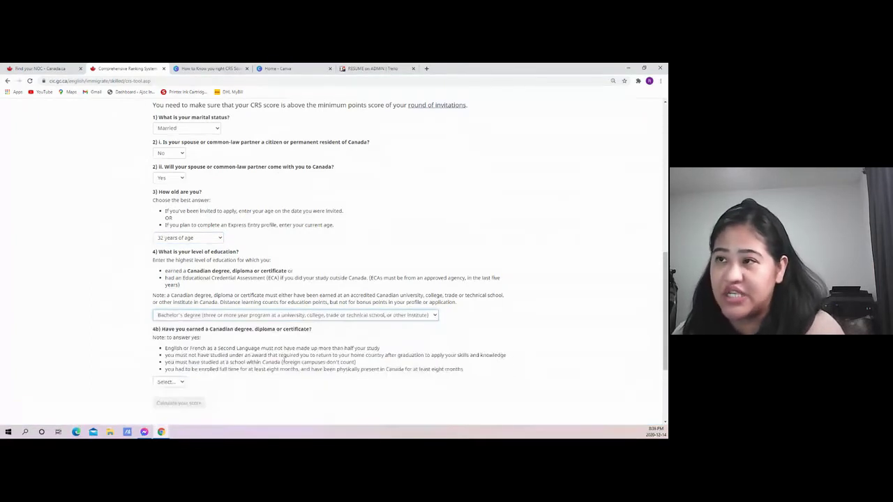
Step: Answer Yes to having earned a Canadian credential and describe it as a degree, diploma or certificate of three years or longer
{"action": "scroll", "coordinate": [328, 368], "scroll_direction": "down", "scroll_amount": 2}
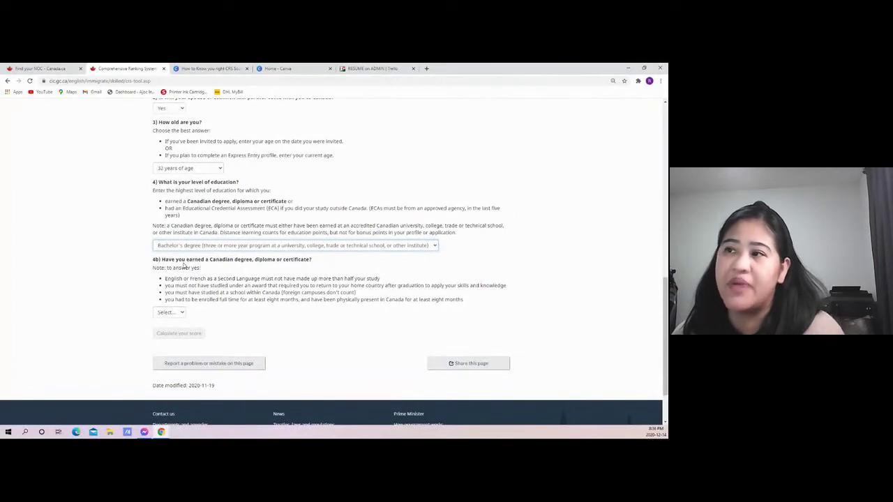
{"action": "left_click", "coordinate": [169, 312]}
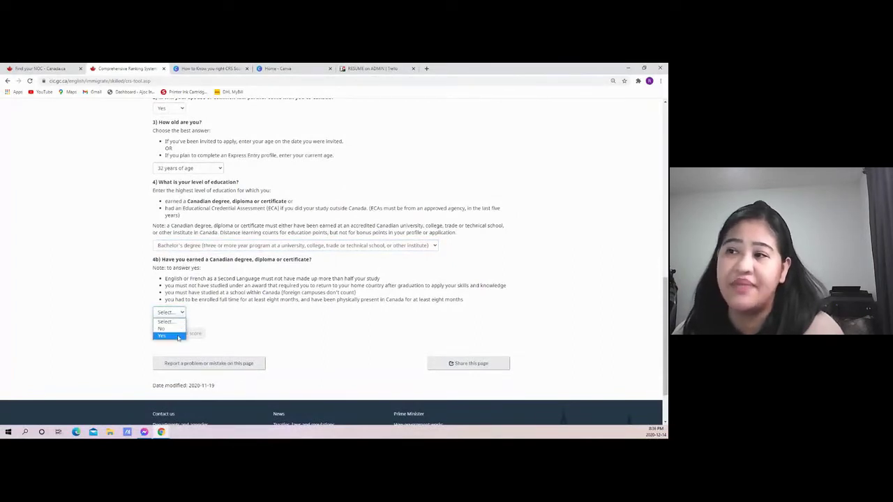
{"action": "left_click", "coordinate": [168, 326]}
{"action": "left_click", "coordinate": [292, 340]}
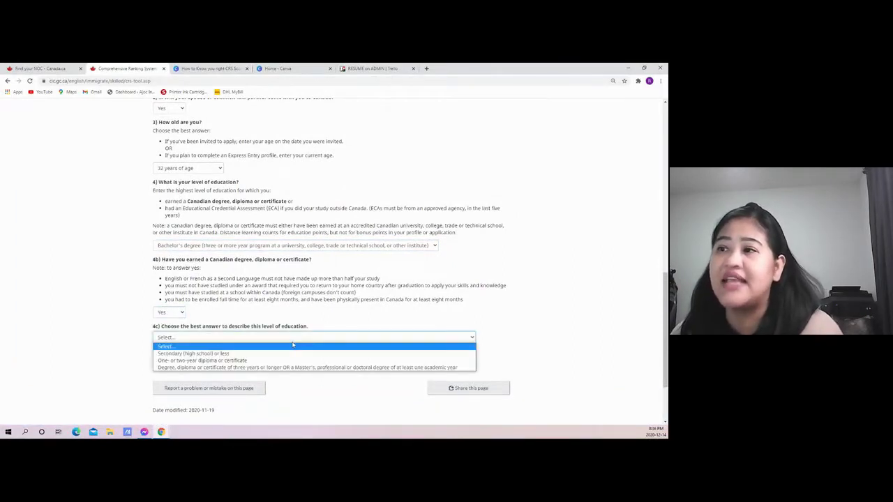
{"action": "left_click", "coordinate": [285, 368]}
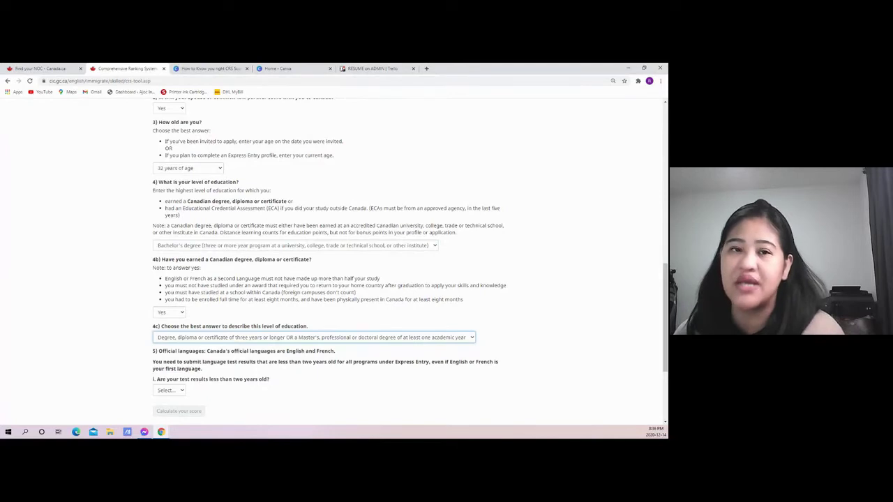
Step: Answer Yes to language test results being less than two years old and choose IELTS as the first official language test
{"action": "scroll", "coordinate": [299, 360], "scroll_direction": "down", "scroll_amount": 1}
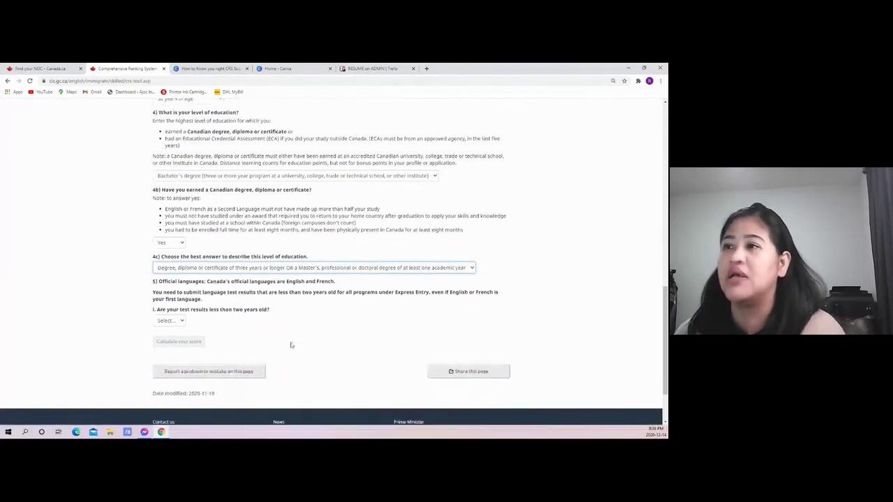
{"action": "left_click", "coordinate": [161, 321]}
{"action": "left_click", "coordinate": [161, 343]}
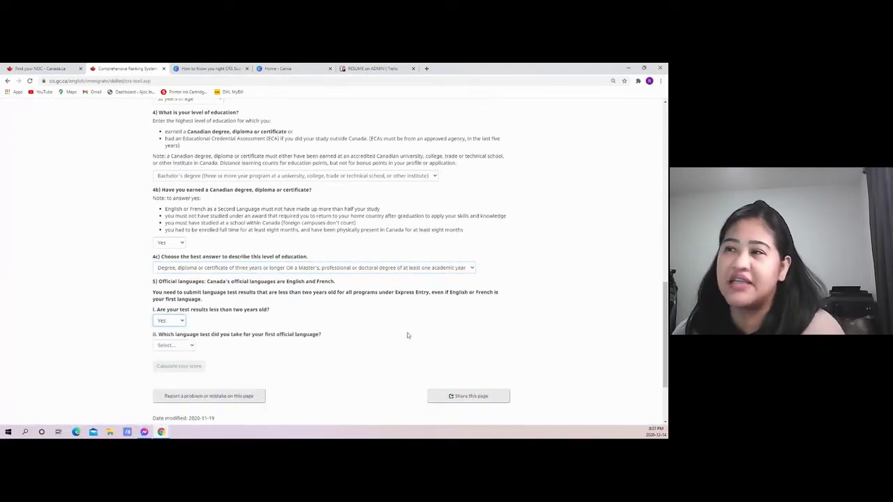
{"action": "scroll", "coordinate": [407, 323], "scroll_direction": "down", "scroll_amount": 1}
{"action": "left_click", "coordinate": [184, 277]}
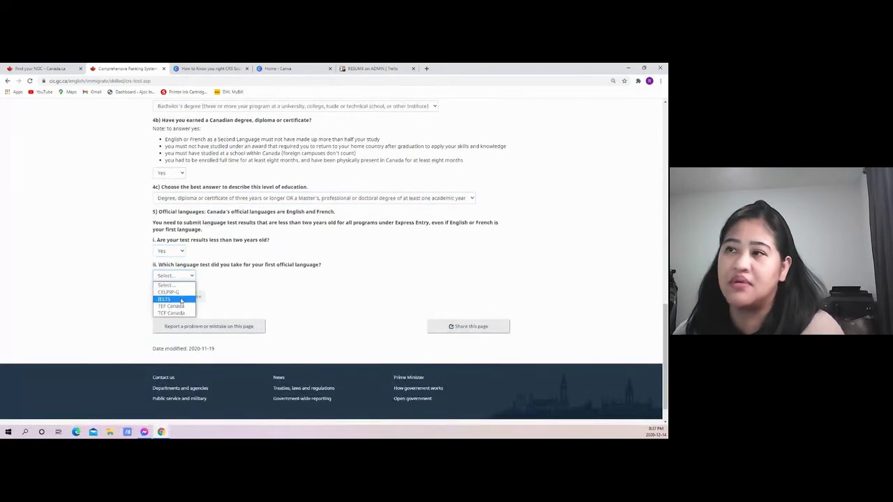
{"action": "left_click", "coordinate": [187, 300]}
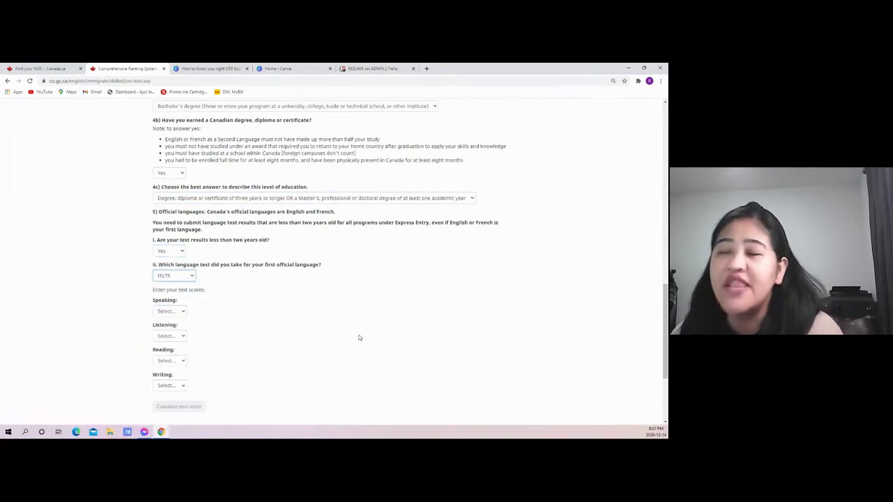
Step: Enter the IELTS scores: Speaking 6.0, Listening 6.0-7.0, Reading 6.0 and Writing 6.0
{"action": "scroll", "coordinate": [226, 325], "scroll_direction": "down", "scroll_amount": 1}
{"action": "left_click", "coordinate": [174, 242]}
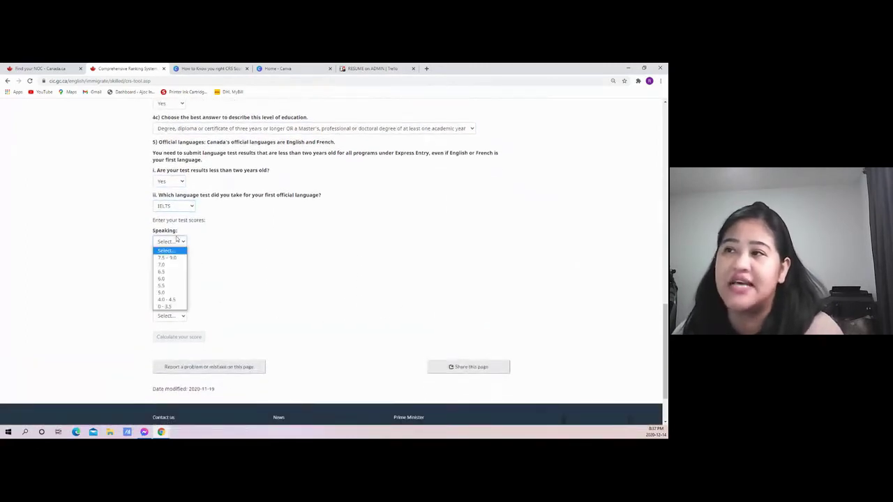
{"action": "left_click", "coordinate": [172, 273]}
{"action": "left_click", "coordinate": [171, 268]}
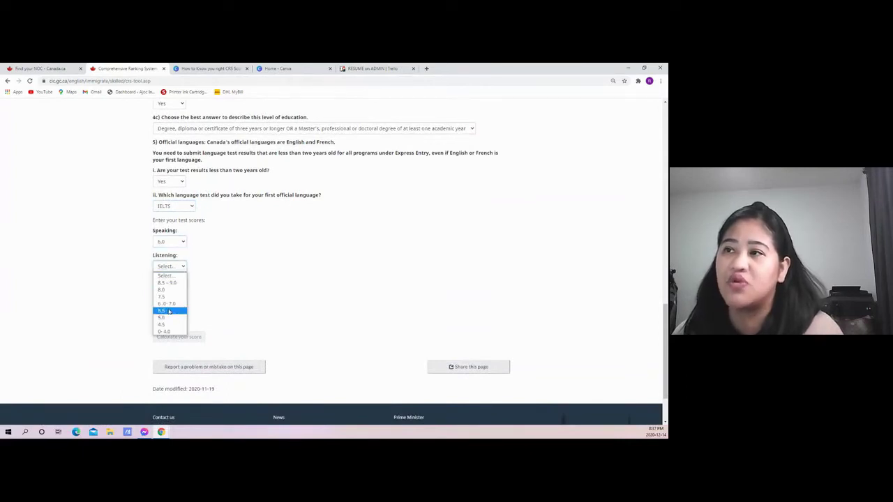
{"action": "left_click", "coordinate": [165, 293]}
{"action": "left_click", "coordinate": [164, 291]}
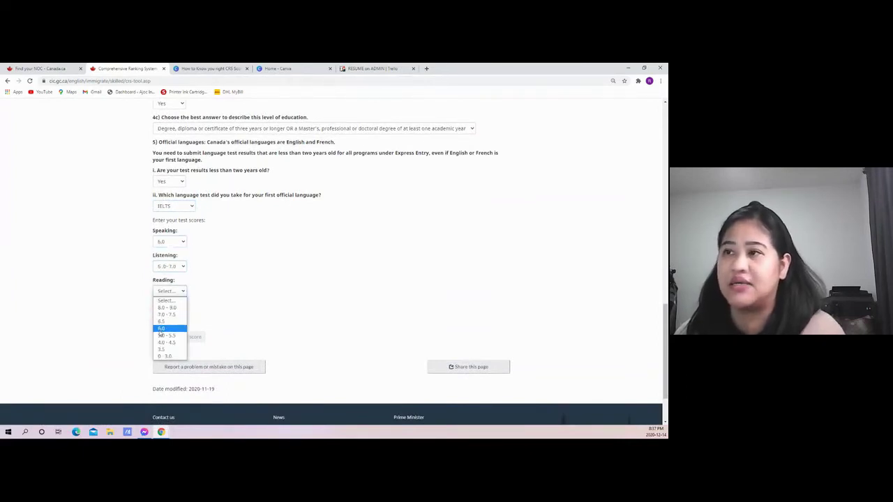
{"action": "left_click", "coordinate": [162, 328]}
{"action": "left_click", "coordinate": [169, 316]}
{"action": "left_click", "coordinate": [162, 353]}
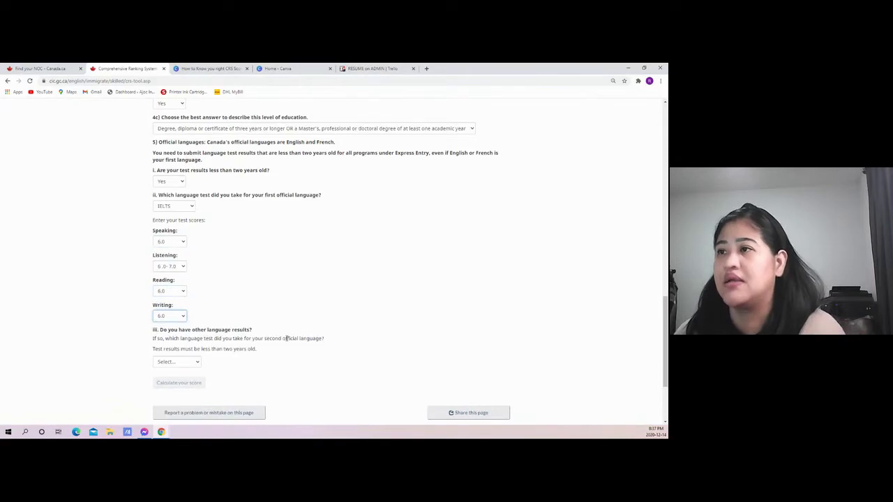
Step: Answer the question about other language results for the second official language as not applicable
{"action": "scroll", "coordinate": [195, 330], "scroll_direction": "down", "scroll_amount": 1}
{"action": "left_click", "coordinate": [195, 328]}
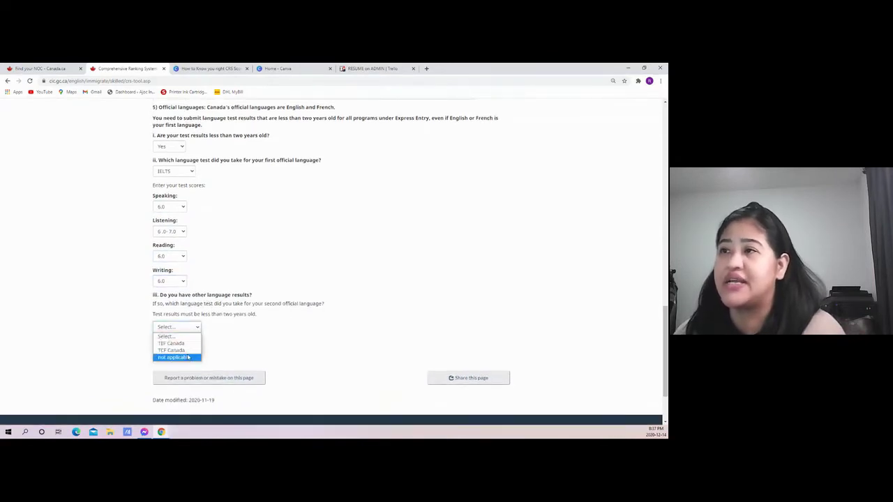
{"action": "left_click", "coordinate": [191, 358]}
Step: Set skilled work experience in Canada to none or less than a year and foreign skilled work experience to 3 years or more
{"action": "scroll", "coordinate": [343, 340], "scroll_direction": "down", "scroll_amount": 2}
{"action": "scroll", "coordinate": [343, 339], "scroll_direction": "down", "scroll_amount": 3}
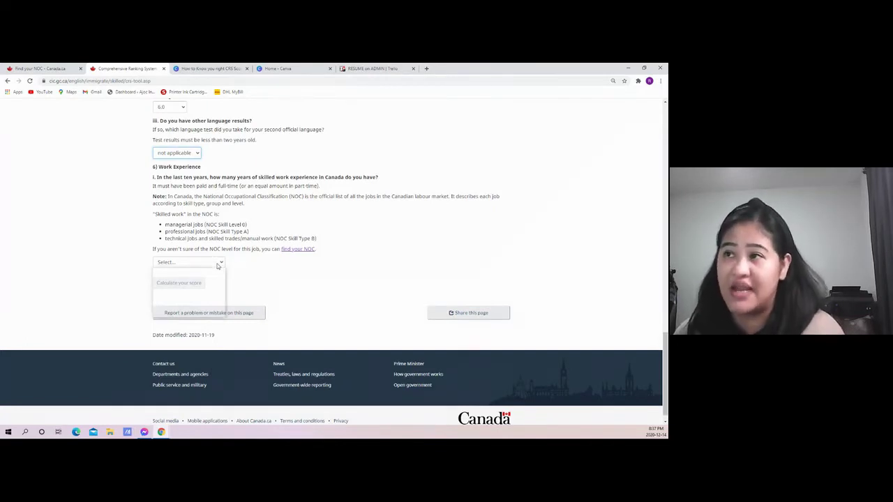
{"action": "left_click", "coordinate": [218, 264]}
{"action": "left_click", "coordinate": [219, 277]}
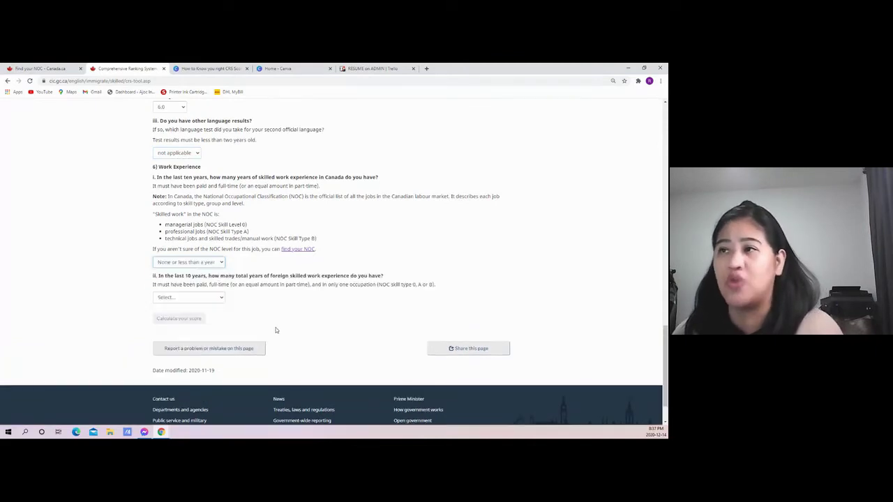
{"action": "left_click", "coordinate": [201, 299]}
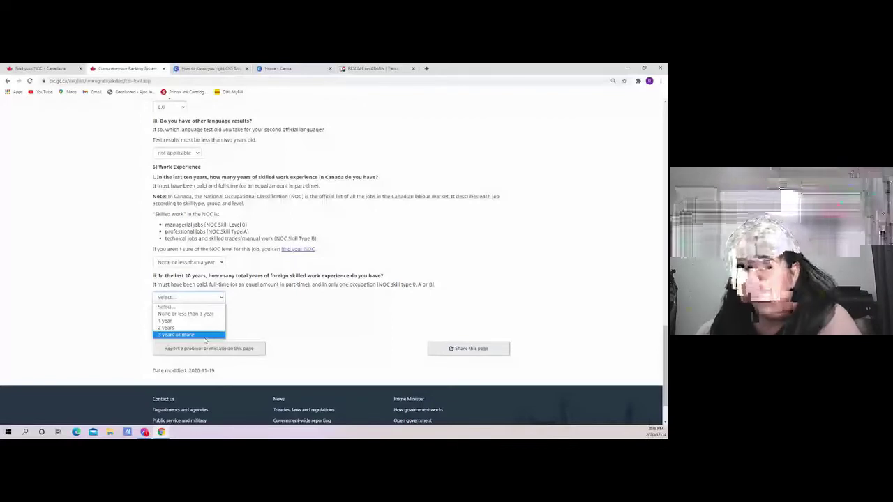
{"action": "left_click", "coordinate": [204, 336]}
Step: Answer No to having a Canadian certificate of qualification and No to having a valid job offer supported by a Labour Market Impact Assessment
{"action": "scroll", "coordinate": [195, 279], "scroll_direction": "down", "scroll_amount": 2}
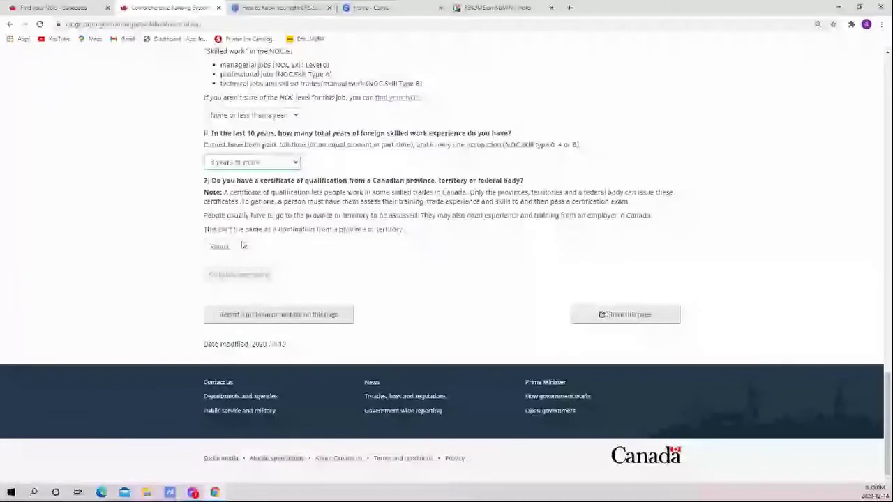
{"action": "left_click", "coordinate": [243, 246]}
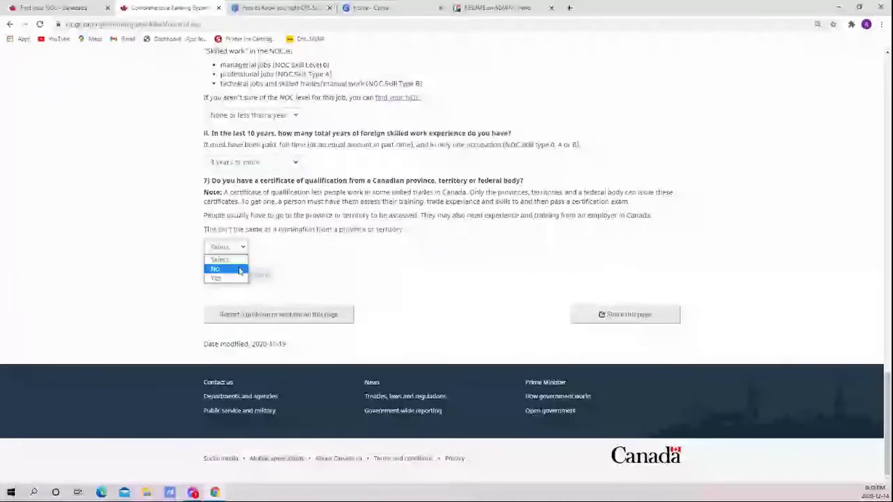
{"action": "left_click", "coordinate": [240, 270]}
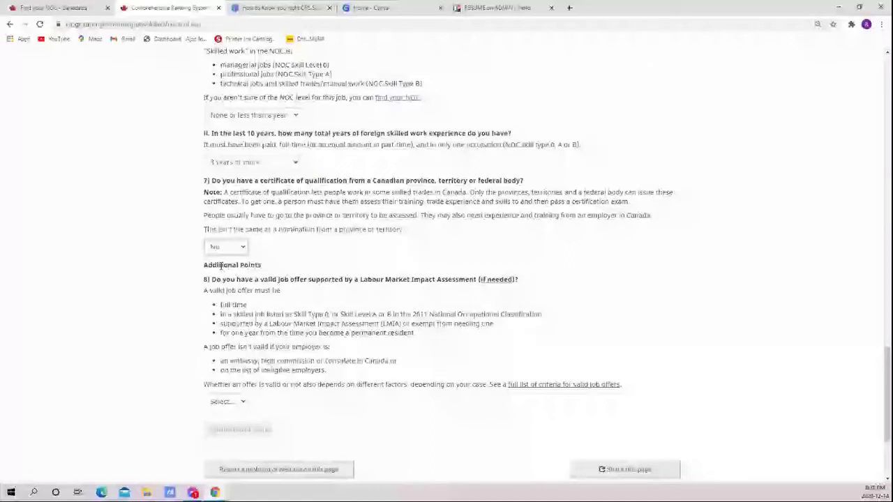
{"action": "left_click", "coordinate": [235, 404]}
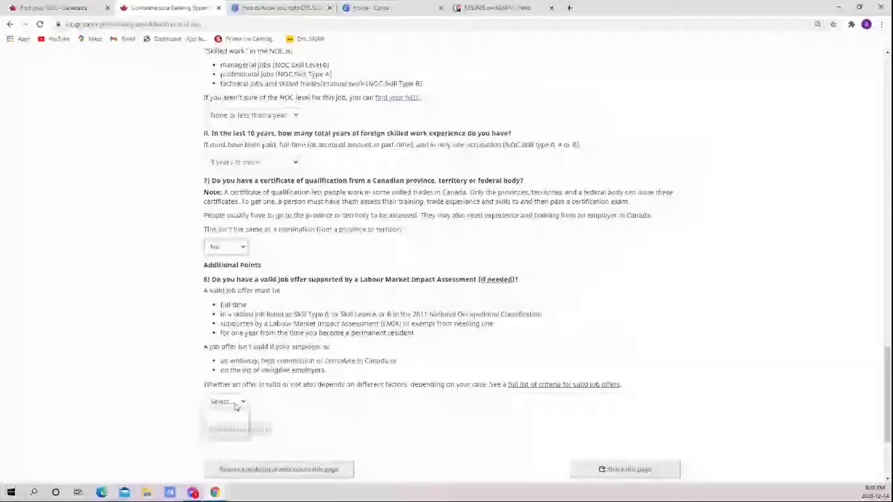
{"action": "left_click", "coordinate": [227, 422]}
Step: Answer No to having a provincial or territorial nomination certificate and No to having a brother or sister living in Canada
{"action": "scroll", "coordinate": [216, 361], "scroll_direction": "down", "scroll_amount": 1}
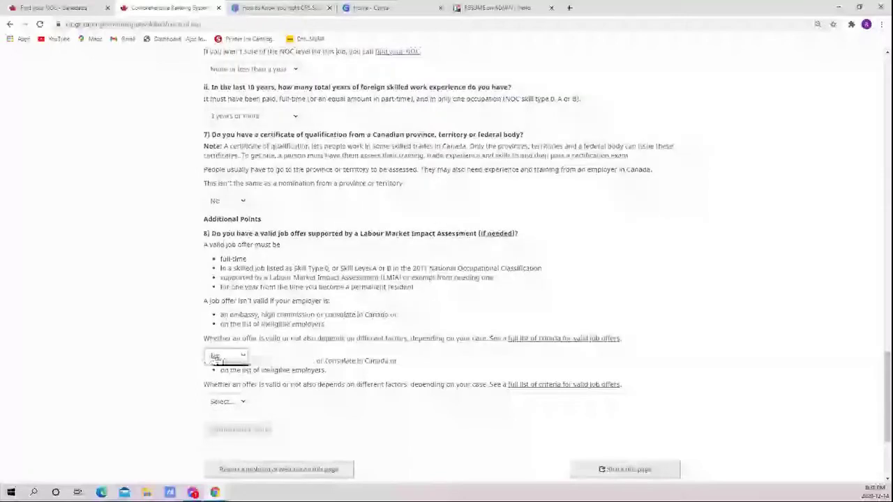
{"action": "left_click", "coordinate": [221, 390]}
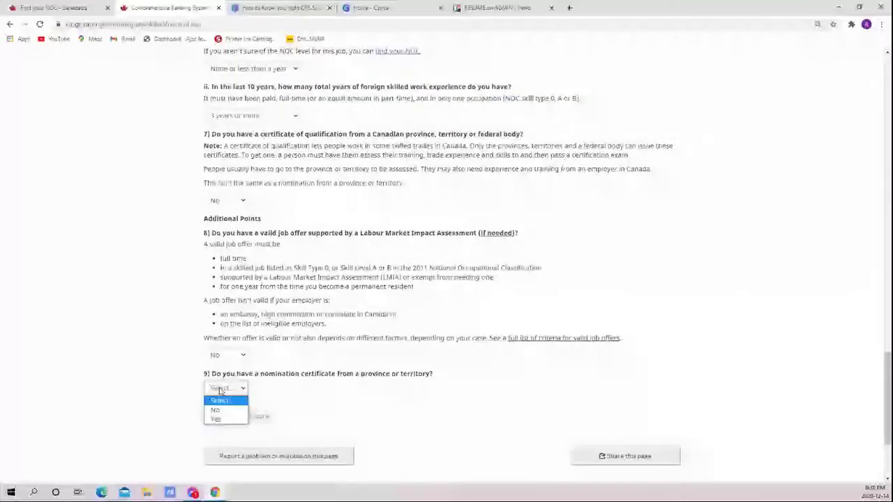
{"action": "left_click", "coordinate": [216, 410]}
{"action": "scroll", "coordinate": [464, 369], "scroll_direction": "down", "scroll_amount": 2}
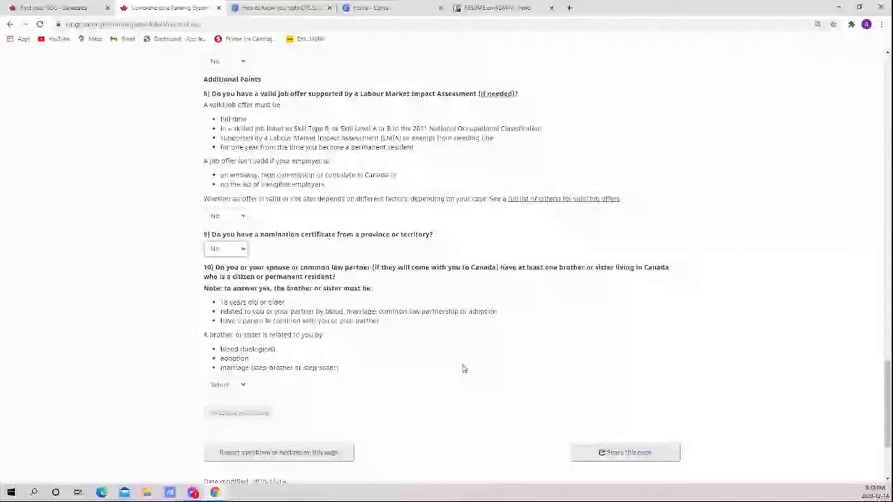
{"action": "left_click", "coordinate": [219, 388]}
{"action": "left_click", "coordinate": [215, 410]}
{"action": "scroll", "coordinate": [516, 412], "scroll_direction": "down", "scroll_amount": 1}
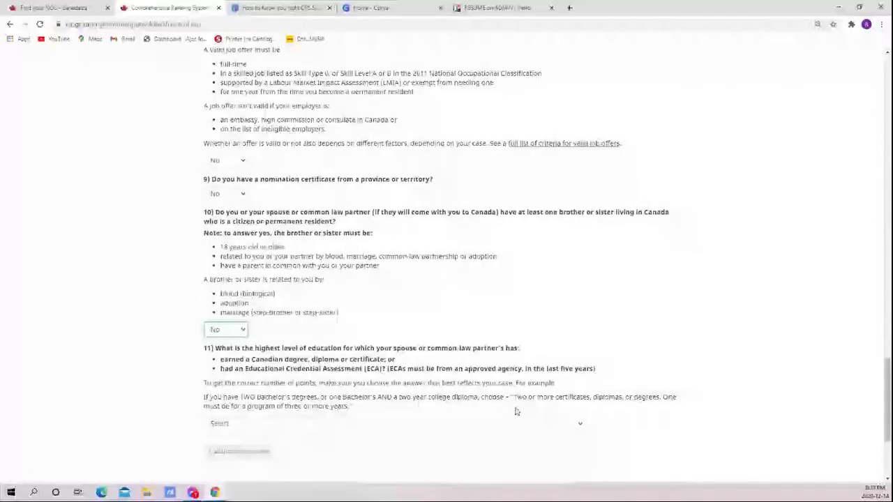
Step: Set the spouse's highest level of education to Bachelor's degree (three or more year program)
{"action": "scroll", "coordinate": [516, 411], "scroll_direction": "down", "scroll_amount": 2}
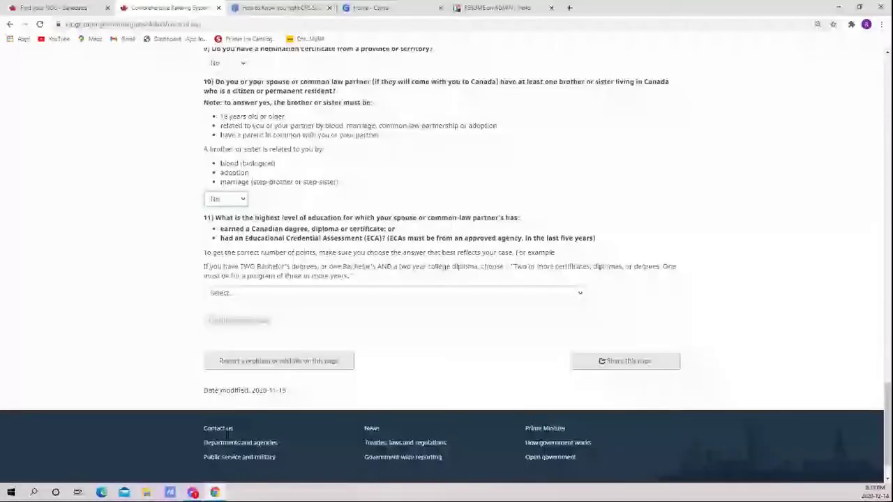
{"action": "left_click", "coordinate": [422, 298]}
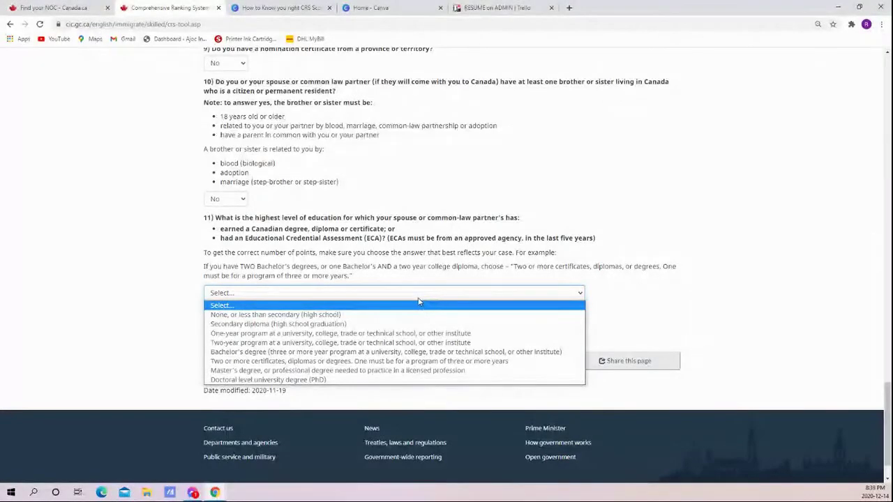
{"action": "left_click", "coordinate": [395, 355]}
{"action": "scroll", "coordinate": [703, 304], "scroll_direction": "down", "scroll_amount": 1}
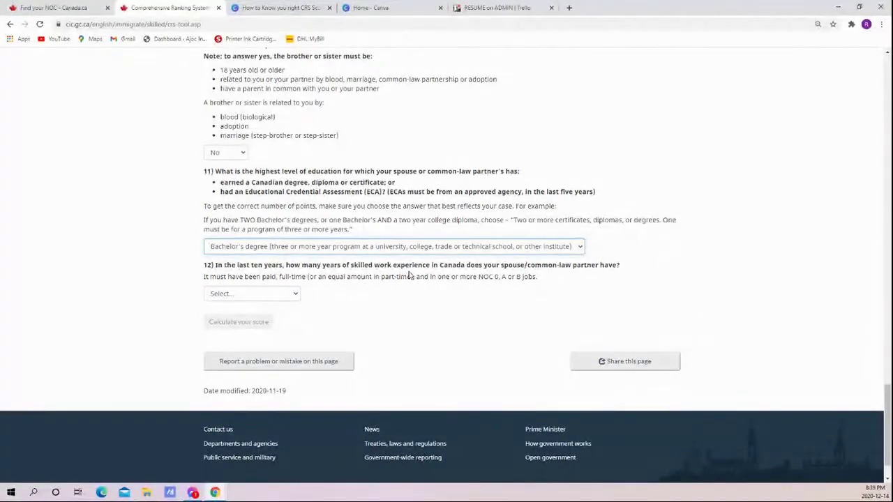
Step: Switch to the Find your NOC page and filter the job title table for "dock"
{"action": "left_click", "coordinate": [42, 7]}
{"action": "scroll", "coordinate": [450, 405], "scroll_direction": "down", "scroll_amount": 2}
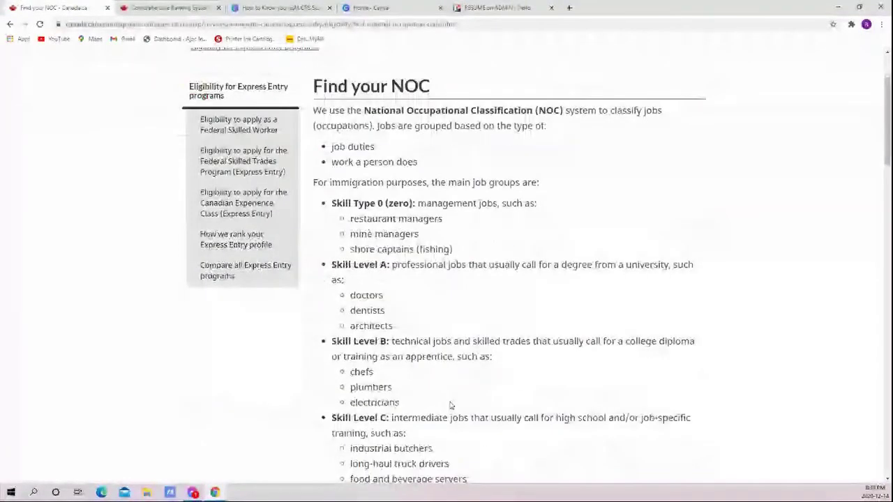
{"action": "scroll", "coordinate": [450, 405], "scroll_direction": "down", "scroll_amount": 10}
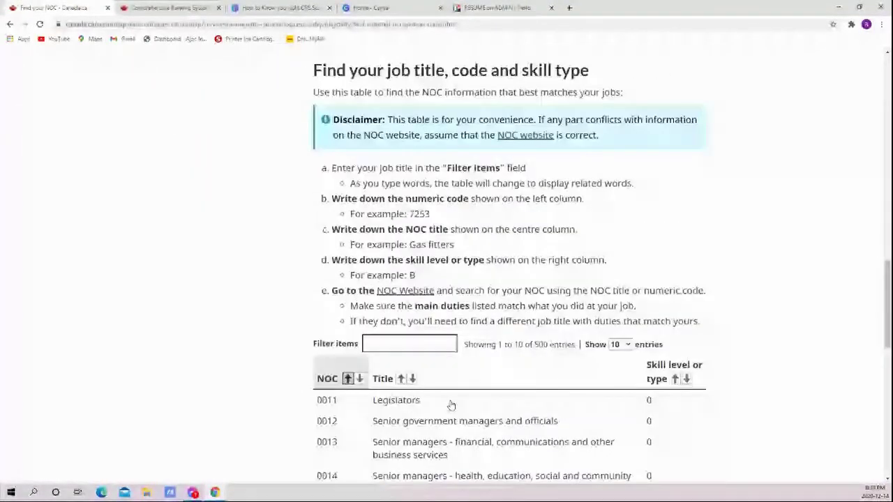
{"action": "left_click", "coordinate": [410, 343]}
{"action": "scroll", "coordinate": [450, 391], "scroll_direction": "down", "scroll_amount": 1}
{"action": "type", "text": "dock"}
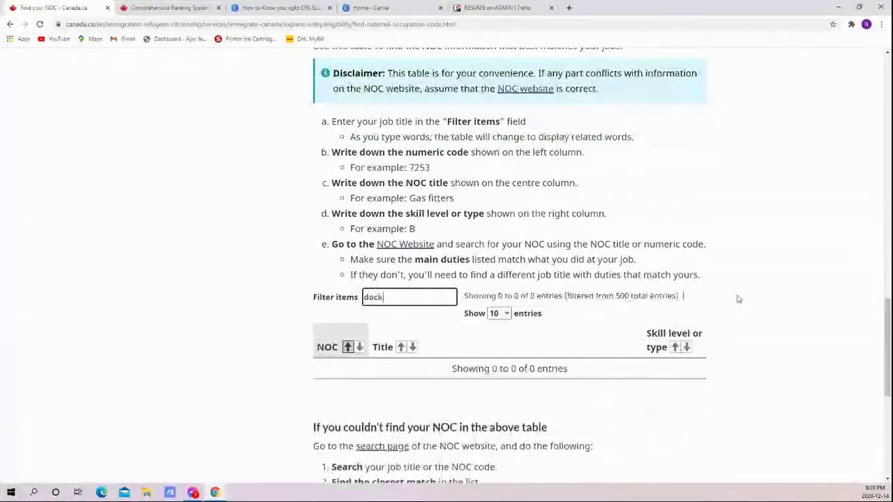
Step: Replace the NOC table filter with "logistics"
{"action": "key", "text": "BackSpace"}
{"action": "key", "text": "BackSpace"}
{"action": "key", "text": "BackSpace"}
{"action": "key", "text": "BackSpace"}
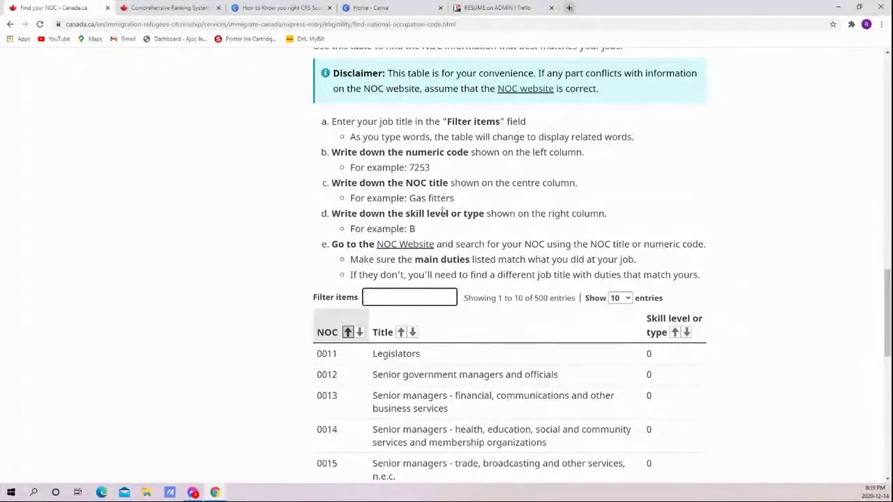
{"action": "type", "text": "l"}
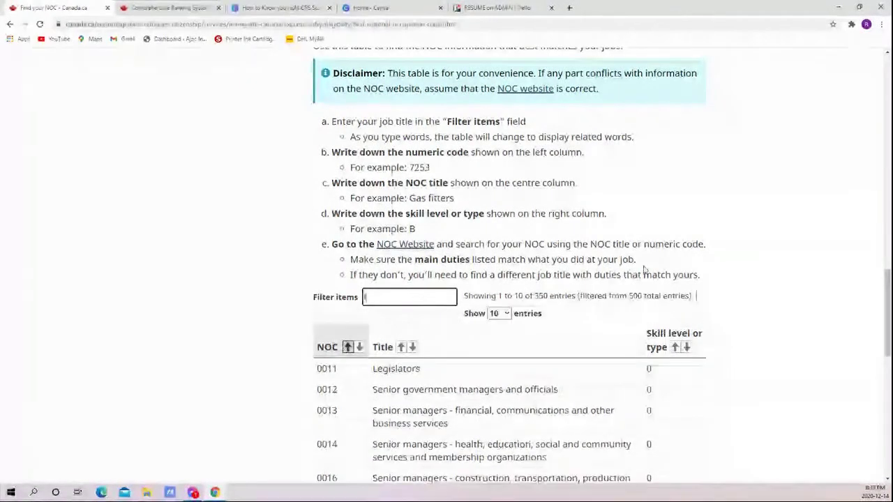
{"action": "type", "text": "ogistics"}
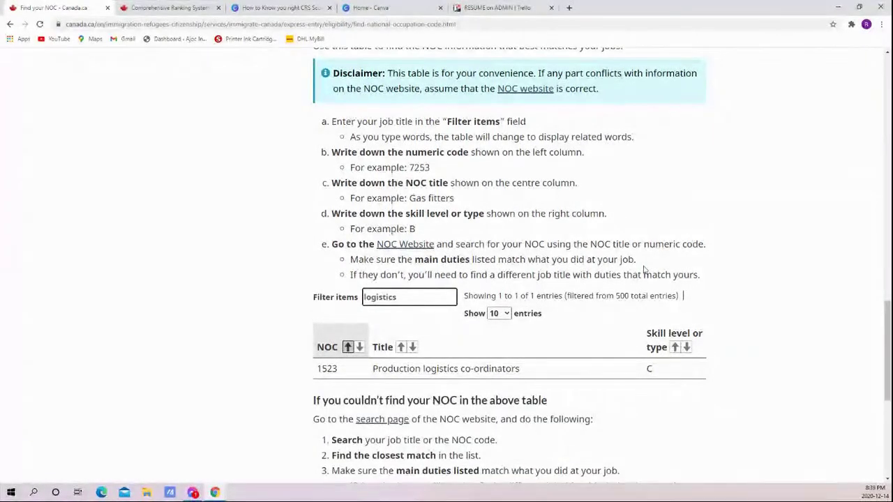
Step: Bring up the Statistics Canada NOC 2011 page for 1215 - Supervisors, supply chain, tracking and scheduling co-ordination occupations in a new browser tab
{"action": "left_click", "coordinate": [569, 8]}
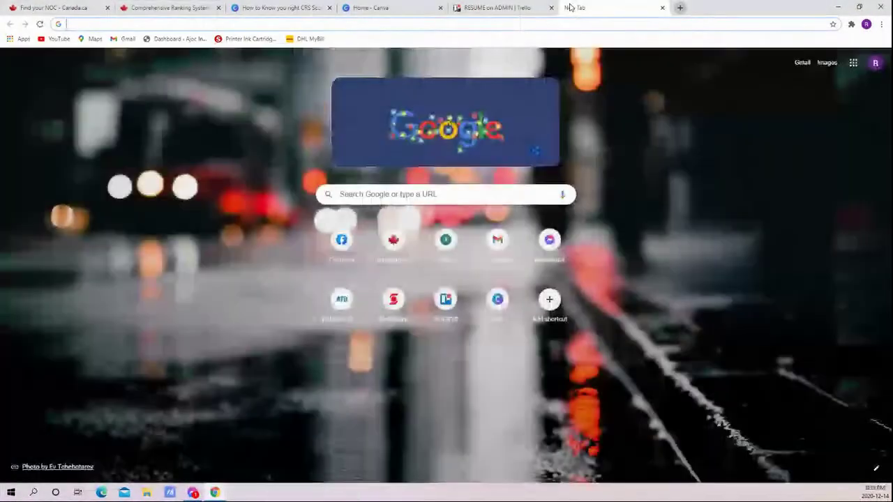
{"action": "type", "text": "doc"}
{"action": "type", "text": " mai"}
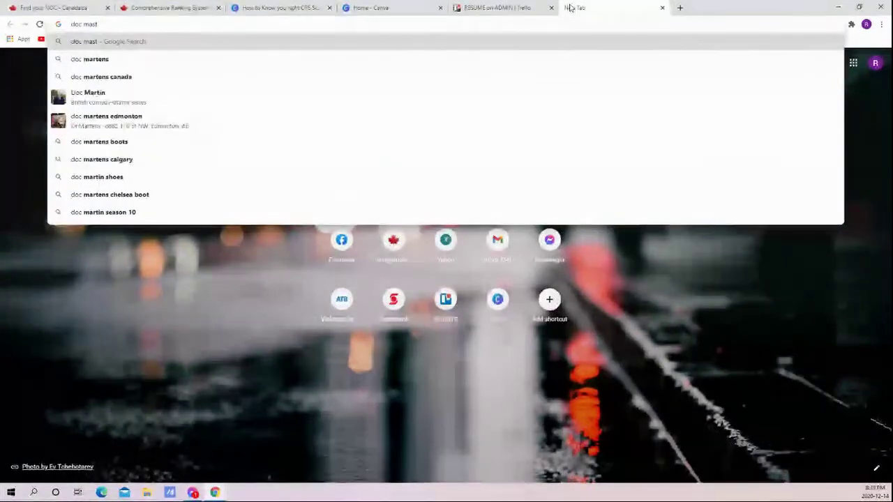
{"action": "key", "text": "BackSpace"}
{"action": "key", "text": "BackSpace"}
{"action": "key", "text": "BackSpace"}
{"action": "key", "text": "BackSpace"}
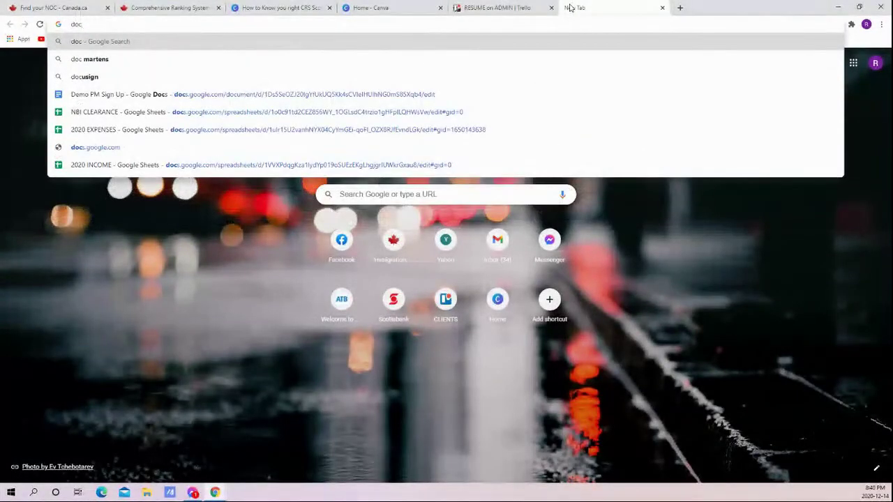
{"action": "key", "text": "BackSpace"}
{"action": "key", "text": "BackSpace"}
{"action": "key", "text": "BackSpace"}
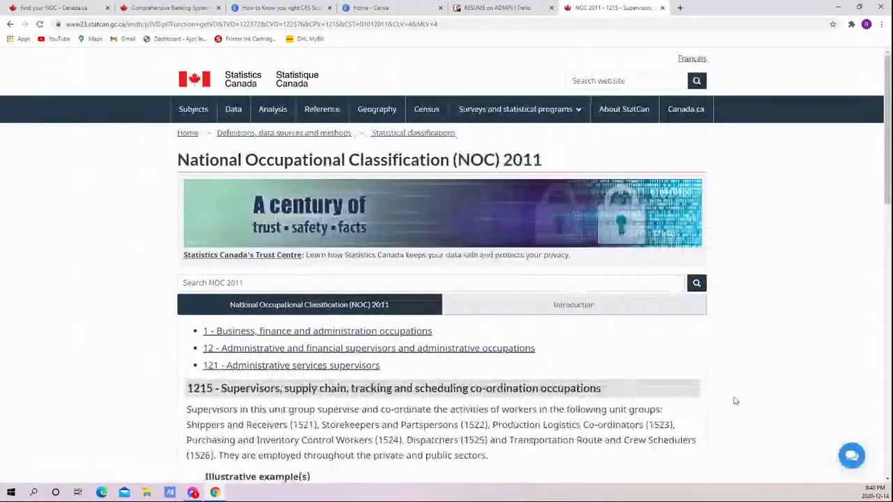
Step: Examine the illustrative examples, main duties and employment requirements of NOC 1215
{"action": "scroll", "coordinate": [716, 384], "scroll_direction": "down", "scroll_amount": 2}
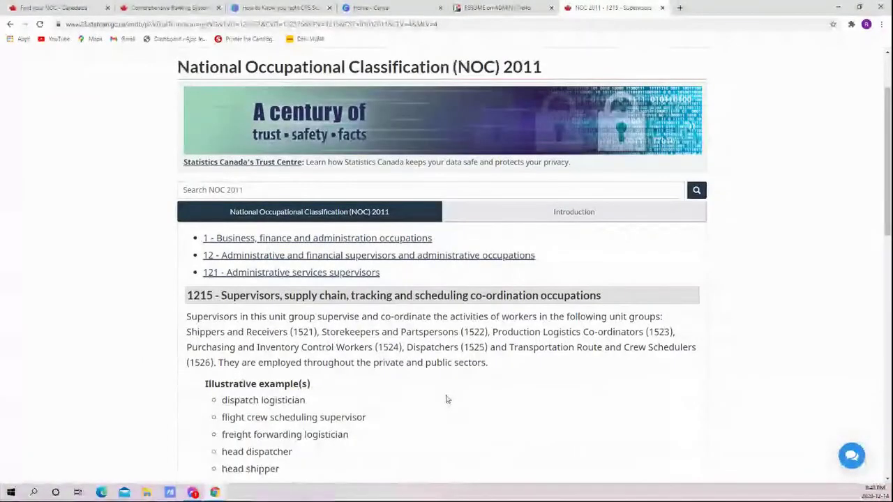
{"action": "scroll", "coordinate": [448, 396], "scroll_direction": "down", "scroll_amount": 2}
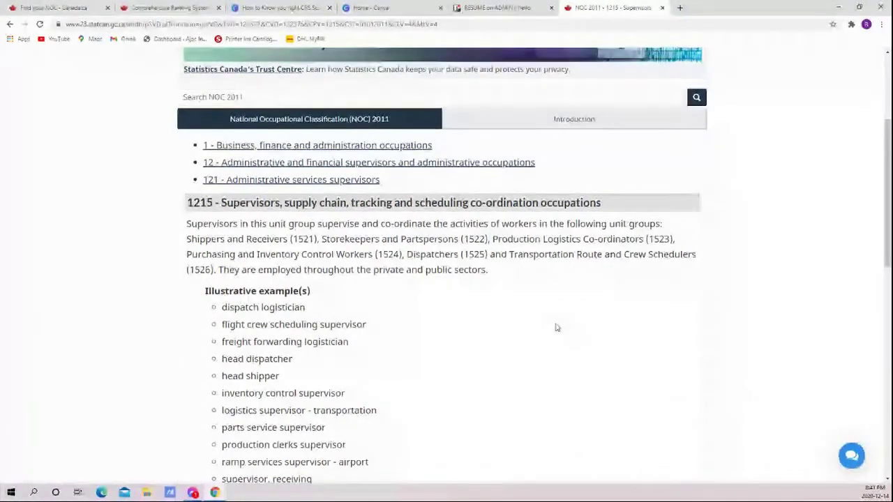
{"action": "scroll", "coordinate": [615, 344], "scroll_direction": "down", "scroll_amount": 2}
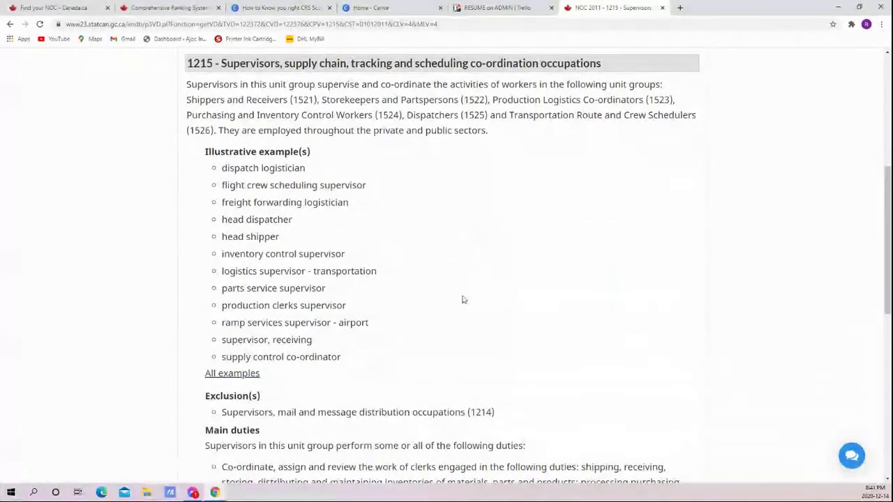
{"action": "scroll", "coordinate": [463, 299], "scroll_direction": "down", "scroll_amount": 3}
{"action": "scroll", "coordinate": [209, 211], "scroll_direction": "up", "scroll_amount": 2}
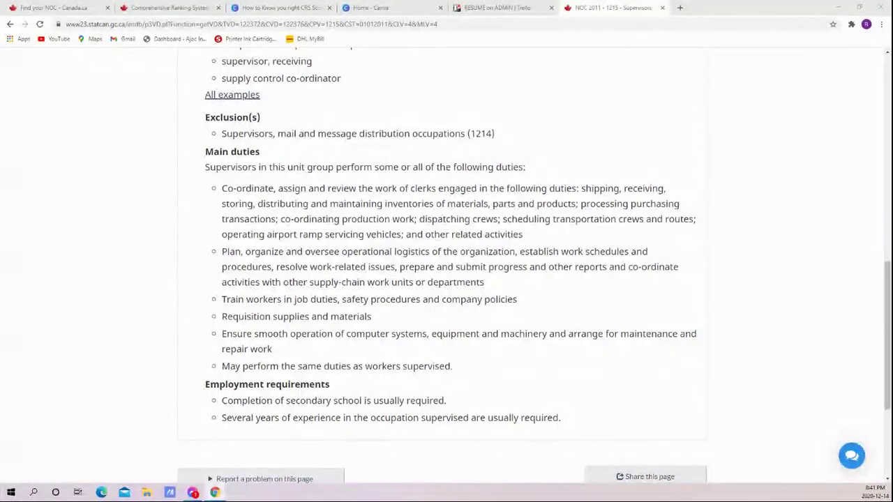
{"action": "scroll", "coordinate": [600, 361], "scroll_direction": "up", "scroll_amount": 4}
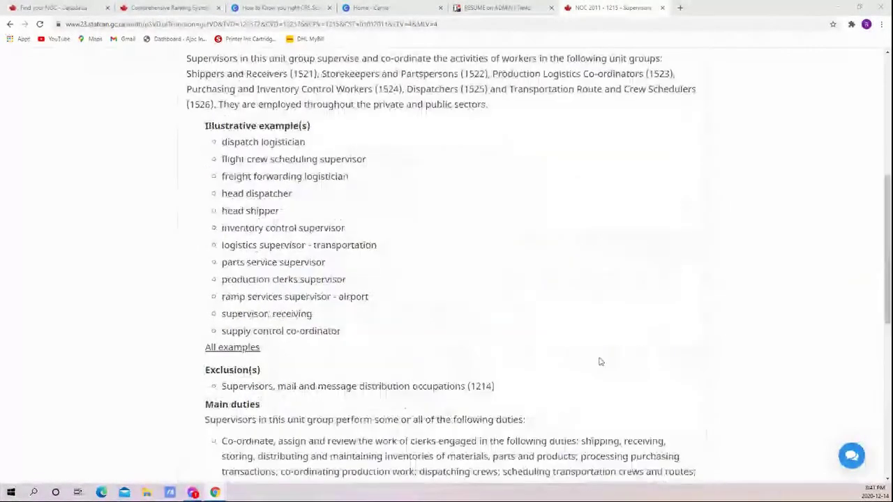
{"action": "scroll", "coordinate": [600, 361], "scroll_direction": "up", "scroll_amount": 4}
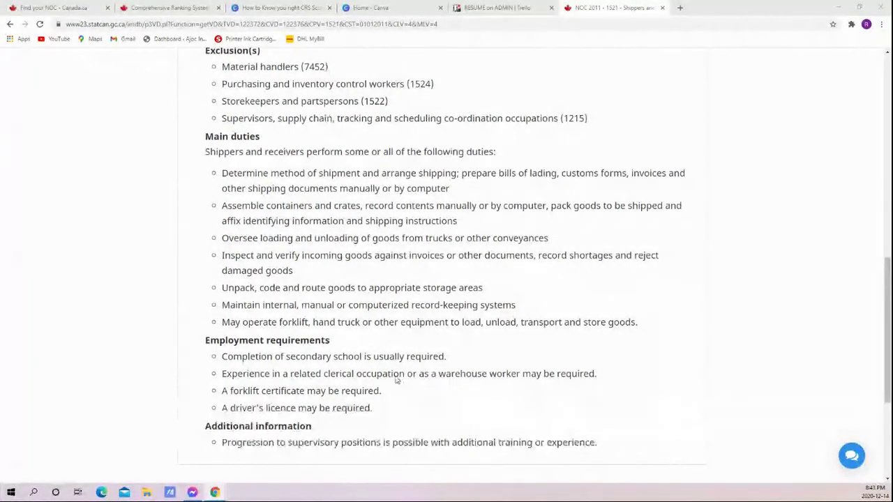
Step: Examine the illustrative examples, exclusions, main duties and employment requirements of NOC 1521 - Shippers and receivers
{"action": "scroll", "coordinate": [395, 378], "scroll_direction": "up", "scroll_amount": 6}
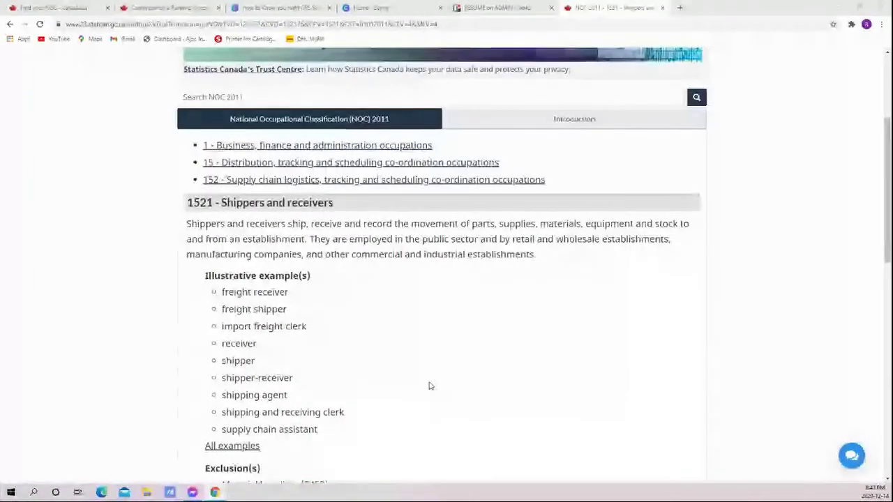
{"action": "scroll", "coordinate": [431, 386], "scroll_direction": "down", "scroll_amount": 3}
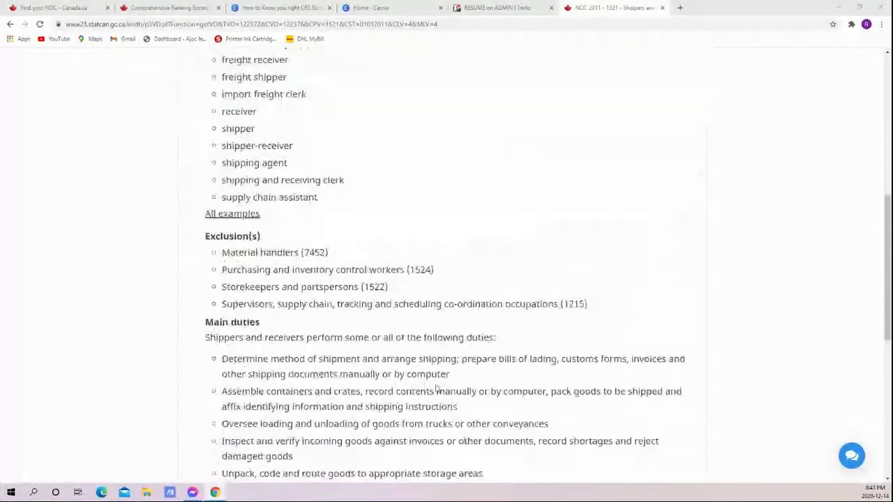
{"action": "scroll", "coordinate": [438, 388], "scroll_direction": "down", "scroll_amount": 2}
{"action": "scroll", "coordinate": [439, 387], "scroll_direction": "down", "scroll_amount": 1}
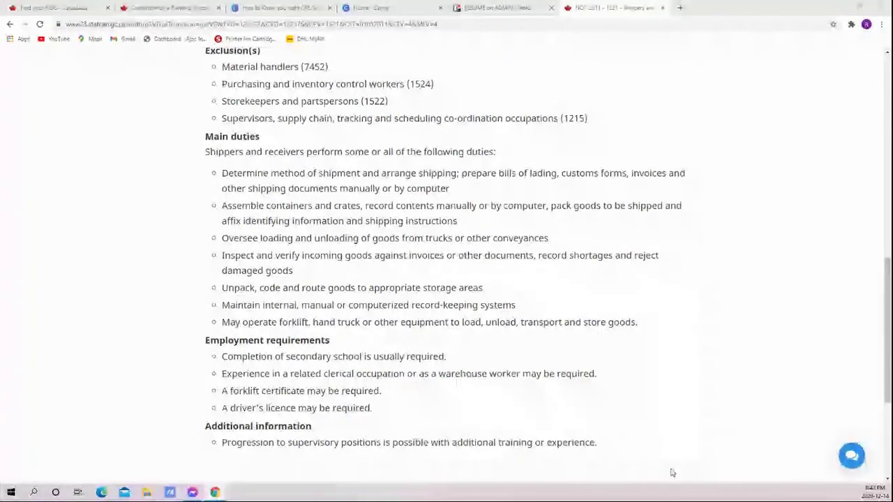
{"action": "scroll", "coordinate": [673, 473], "scroll_direction": "up", "scroll_amount": 1}
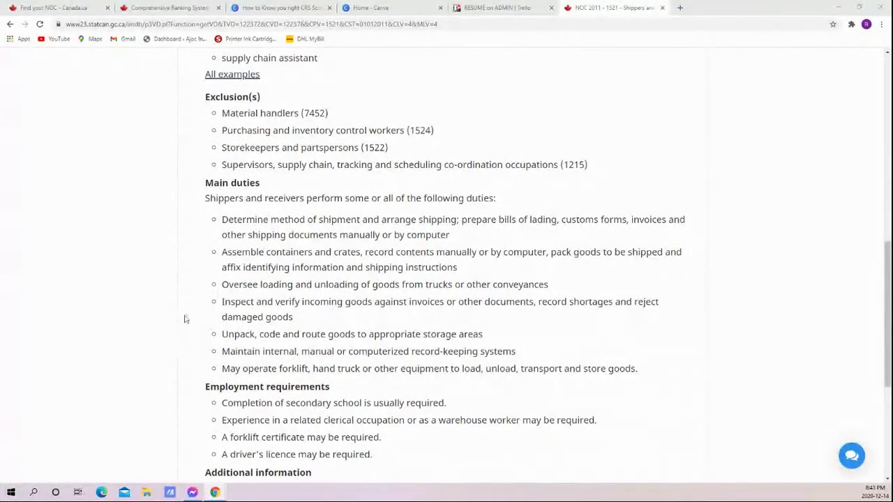
{"action": "right_click", "coordinate": [390, 438]}
Step: Check the skill level of Shippers and receivers in the NOC table against the spouse's skilled work experience question
{"action": "left_click", "coordinate": [67, 6]}
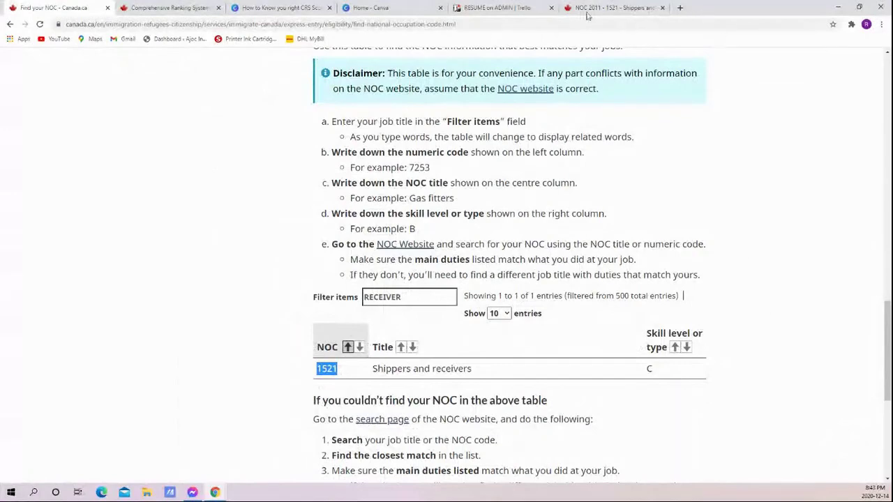
{"action": "left_click", "coordinate": [168, 8]}
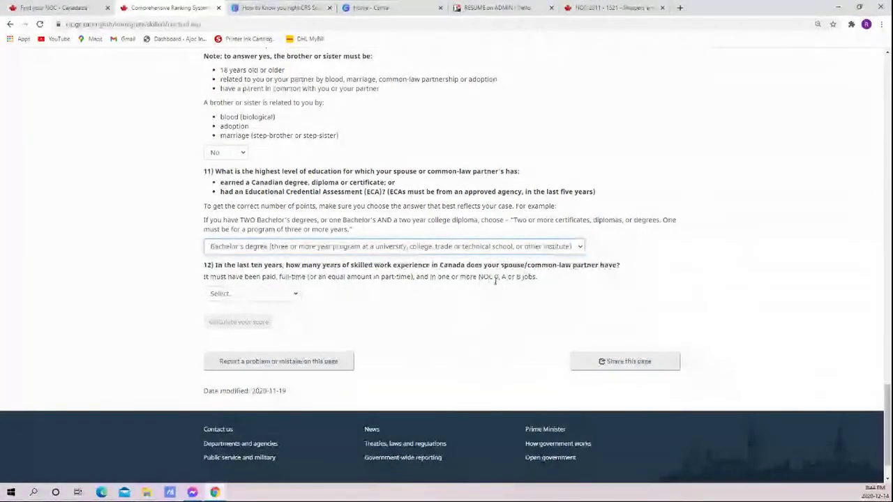
{"action": "left_click", "coordinate": [81, 6]}
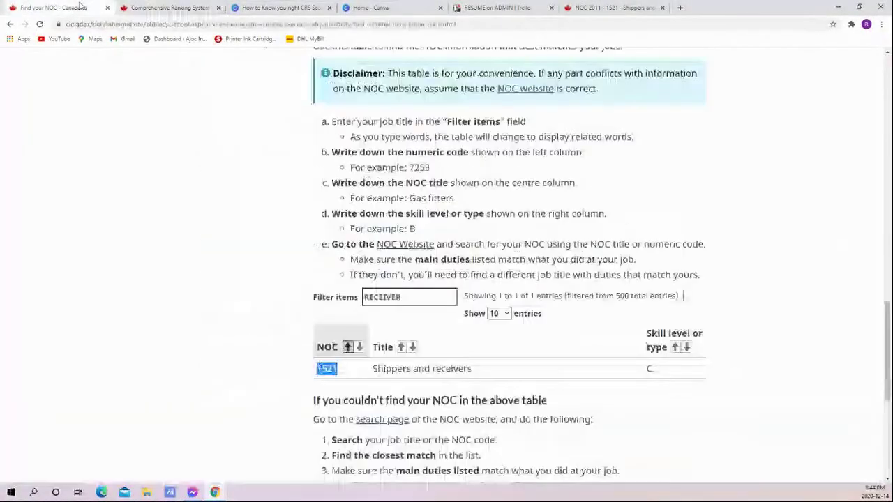
{"action": "left_click_drag", "start_coordinate": [684, 368], "coordinate": [623, 366]}
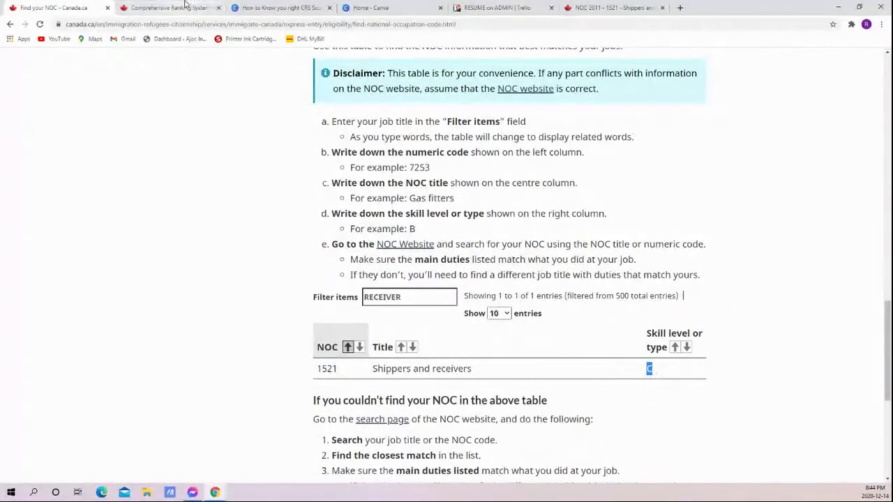
Step: Set the spouse's skilled work experience in Canada to none or less than a year and the spouse's language test to not applicable
{"action": "key", "text": "ctrl+Tab"}
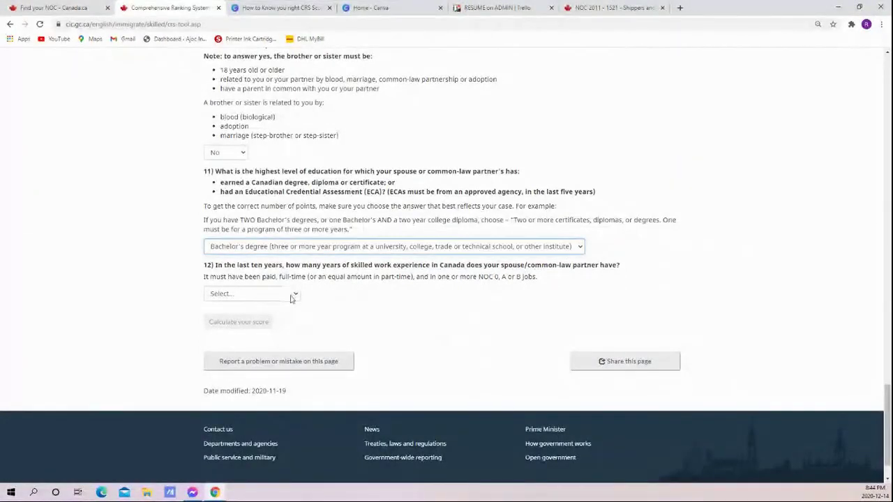
{"action": "left_click", "coordinate": [290, 296]}
{"action": "left_click", "coordinate": [293, 312]}
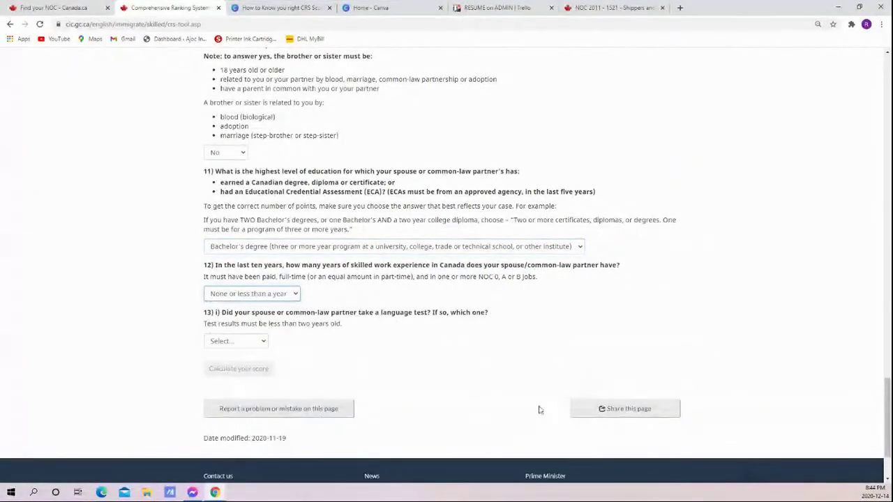
{"action": "scroll", "coordinate": [518, 411], "scroll_direction": "down", "scroll_amount": 2}
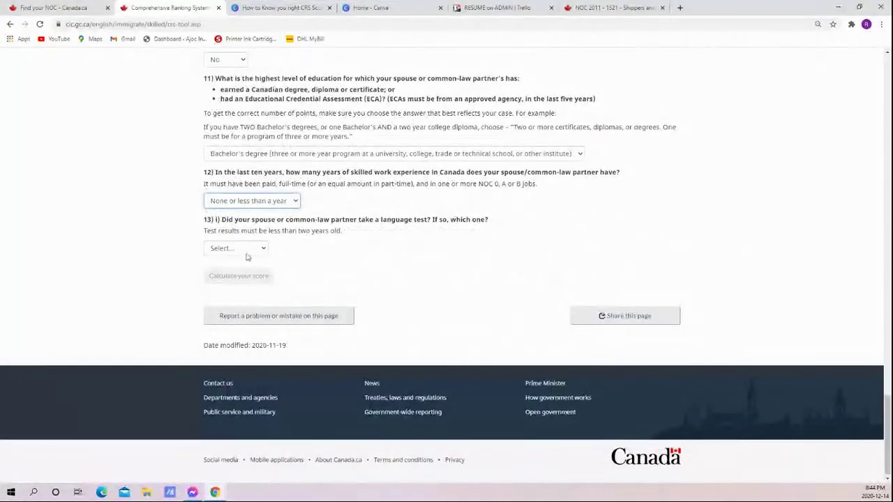
{"action": "left_click", "coordinate": [252, 247]}
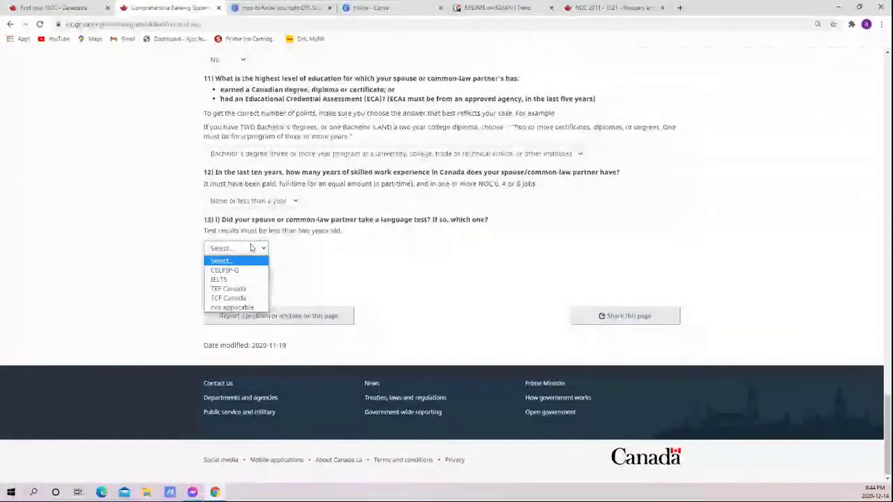
{"action": "left_click", "coordinate": [237, 307]}
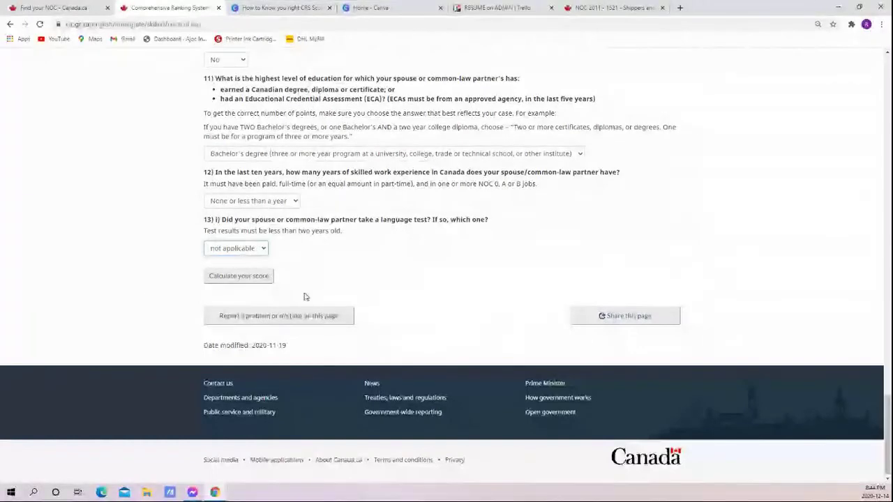
Step: Calculate the CRS score and review the points breakdown down to the grand total
{"action": "left_click", "coordinate": [259, 277]}
{"action": "scroll", "coordinate": [660, 421], "scroll_direction": "down", "scroll_amount": 3}
{"action": "scroll", "coordinate": [660, 422], "scroll_direction": "down", "scroll_amount": 6}
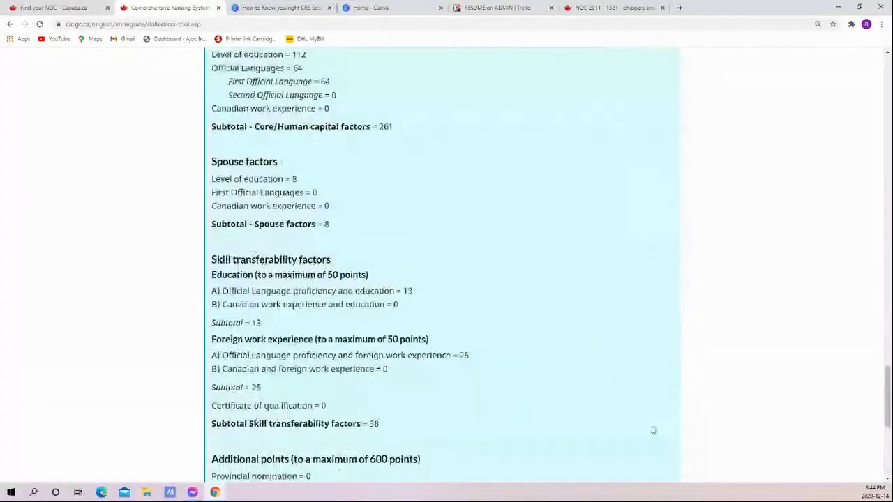
{"action": "scroll", "coordinate": [652, 425], "scroll_direction": "up", "scroll_amount": 2}
{"action": "scroll", "coordinate": [654, 430], "scroll_direction": "up", "scroll_amount": 1}
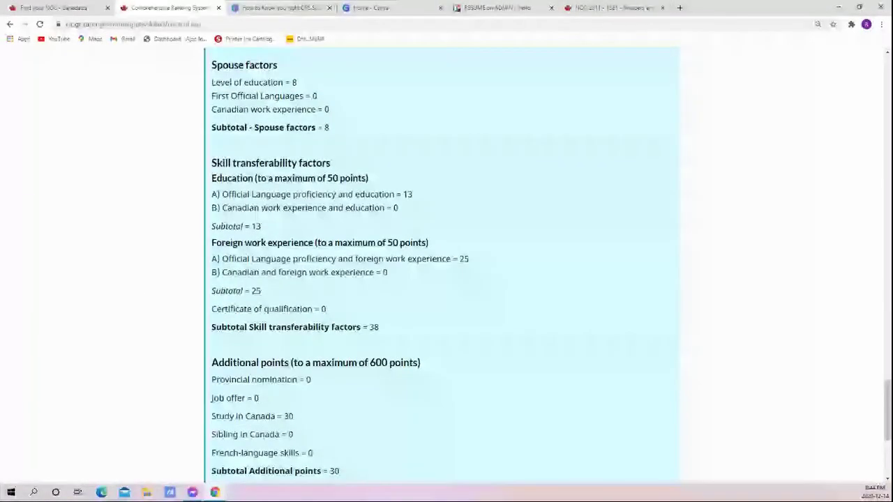
{"action": "scroll", "coordinate": [450, 332], "scroll_direction": "down", "scroll_amount": 3}
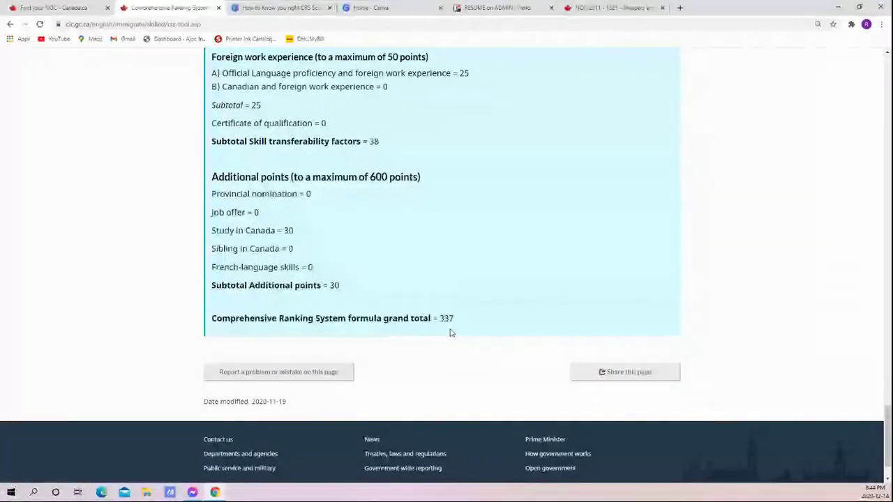
Step: Review the CRS points breakdown, including the study in Canada and job offer entries under the additional points
{"action": "scroll", "coordinate": [509, 363], "scroll_direction": "up", "scroll_amount": 7}
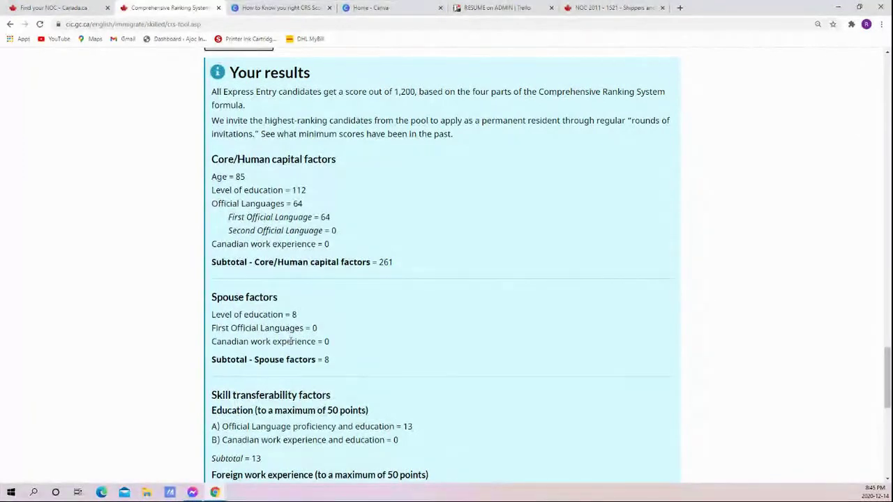
{"action": "scroll", "coordinate": [290, 341], "scroll_direction": "down", "scroll_amount": 2}
{"action": "scroll", "coordinate": [393, 362], "scroll_direction": "down", "scroll_amount": 2}
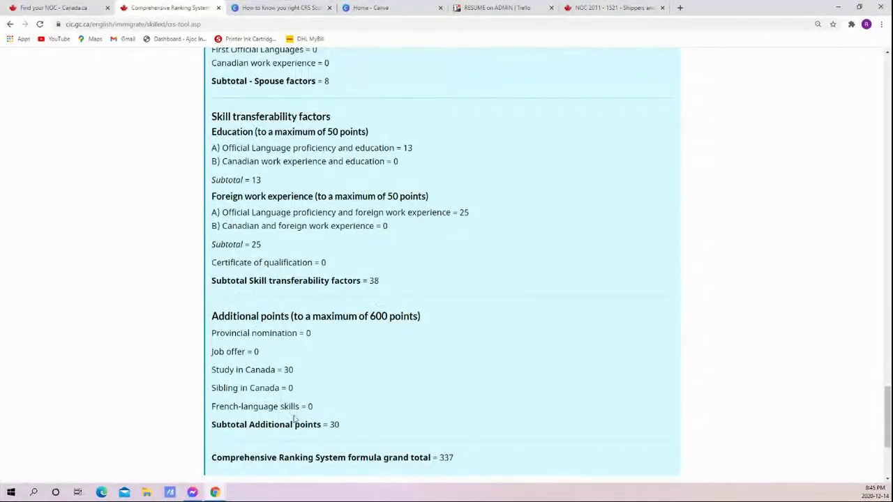
{"action": "left_click_drag", "start_coordinate": [212, 371], "coordinate": [321, 374]}
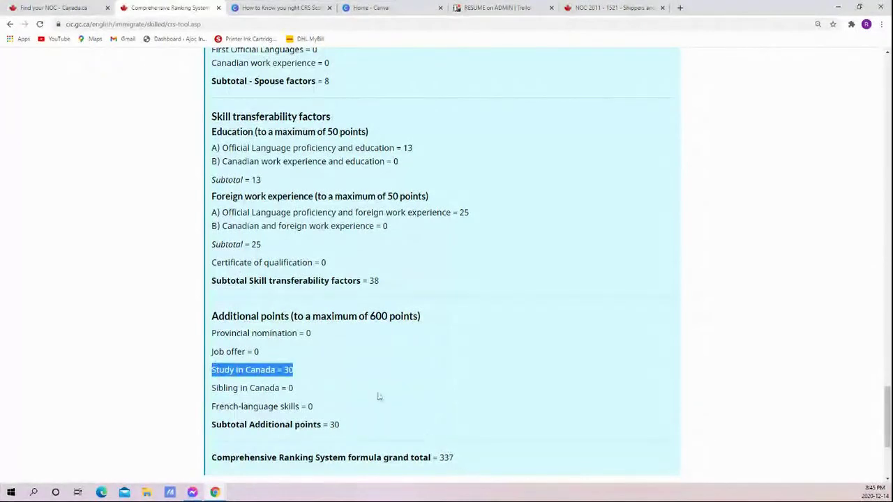
{"action": "left_click_drag", "start_coordinate": [282, 353], "coordinate": [208, 352]}
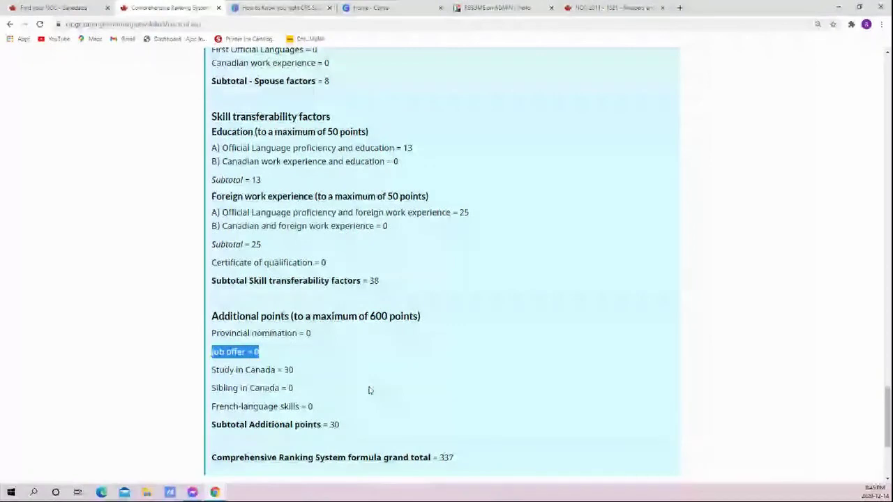
{"action": "scroll", "coordinate": [445, 341], "scroll_direction": "down", "scroll_amount": 3}
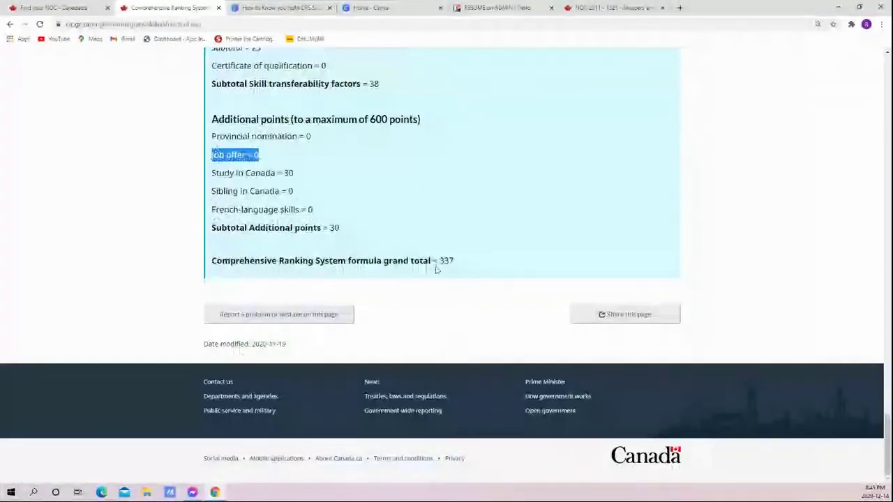
Step: Change the applicant's IELTS scores to 7.5 - 9.0 for speaking, 8.5 - 9.0 for listening, 8.0 - 9.0 for reading and 7.5 - 9.0 for writing
{"action": "scroll", "coordinate": [426, 394], "scroll_direction": "up", "scroll_amount": 10}
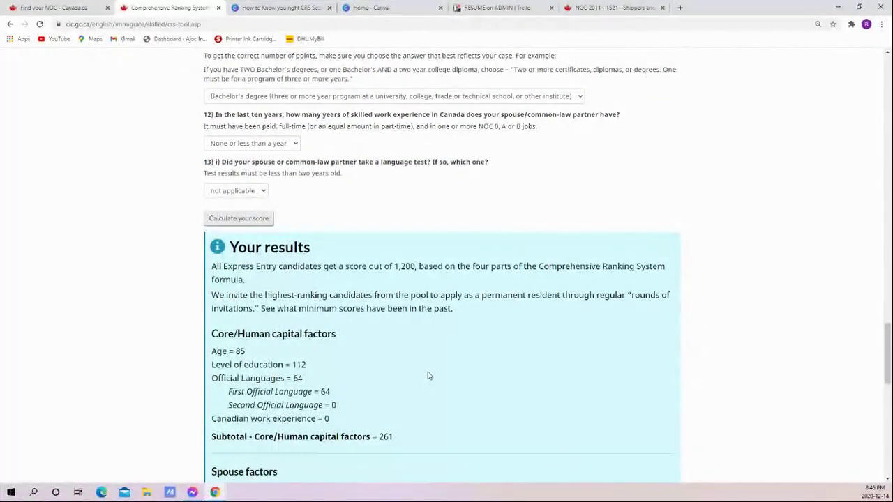
{"action": "scroll", "coordinate": [433, 380], "scroll_direction": "up", "scroll_amount": 3}
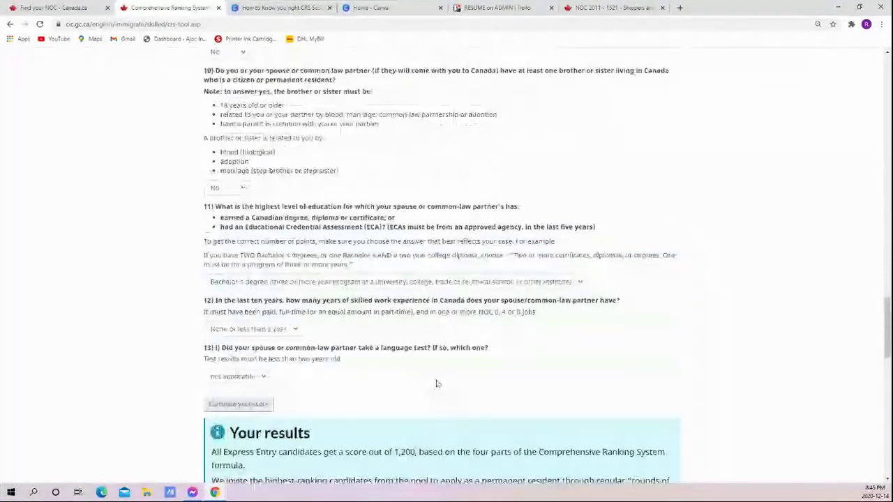
{"action": "scroll", "coordinate": [437, 383], "scroll_direction": "up", "scroll_amount": 1}
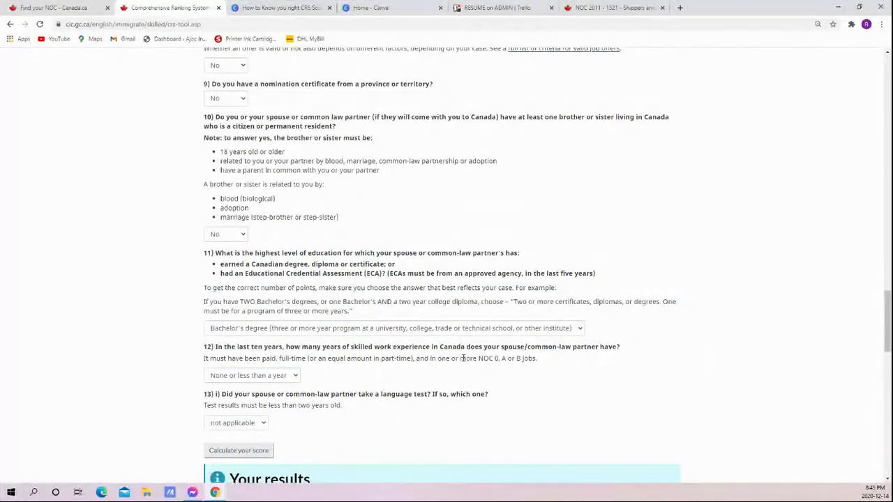
{"action": "scroll", "coordinate": [463, 360], "scroll_direction": "up", "scroll_amount": 10}
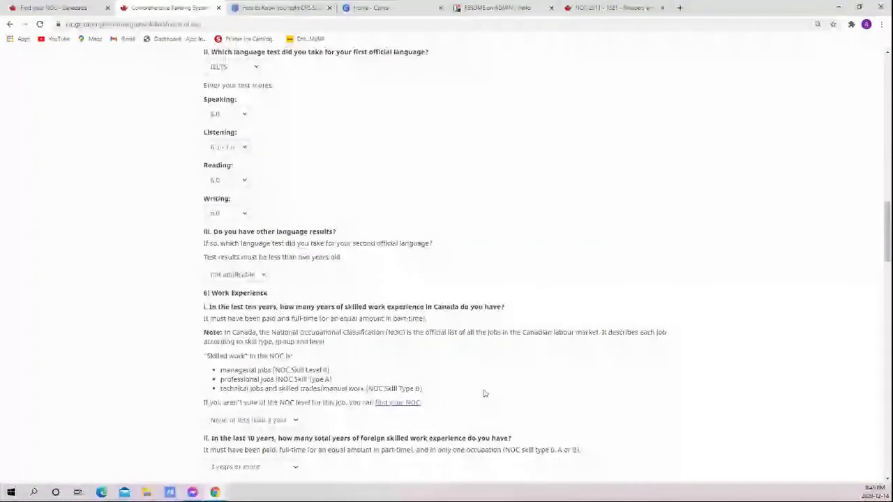
{"action": "scroll", "coordinate": [485, 394], "scroll_direction": "up", "scroll_amount": 3}
{"action": "left_click", "coordinate": [227, 355]}
{"action": "left_click", "coordinate": [241, 383]}
{"action": "left_click", "coordinate": [227, 388]}
{"action": "left_click", "coordinate": [227, 407]}
{"action": "left_click", "coordinate": [227, 421]}
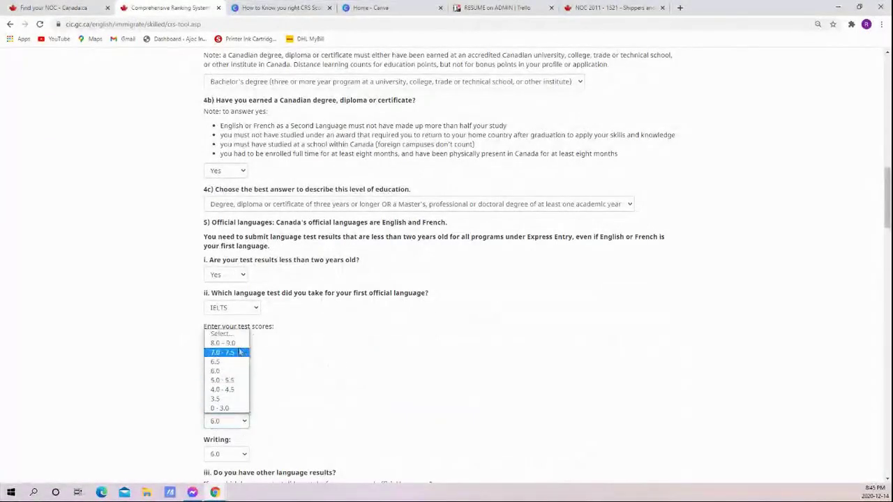
{"action": "left_click", "coordinate": [242, 356]}
{"action": "left_click", "coordinate": [227, 421]}
{"action": "left_click", "coordinate": [242, 377]}
{"action": "scroll", "coordinate": [280, 365], "scroll_direction": "down", "scroll_amount": 1}
{"action": "left_click", "coordinate": [234, 408]}
{"action": "left_click", "coordinate": [241, 397]}
Step: Recalculate the CRS score with the applicant's higher IELTS scores and check the grand total
{"action": "scroll", "coordinate": [426, 373], "scroll_direction": "down", "scroll_amount": 5}
{"action": "scroll", "coordinate": [426, 373], "scroll_direction": "down", "scroll_amount": 10}
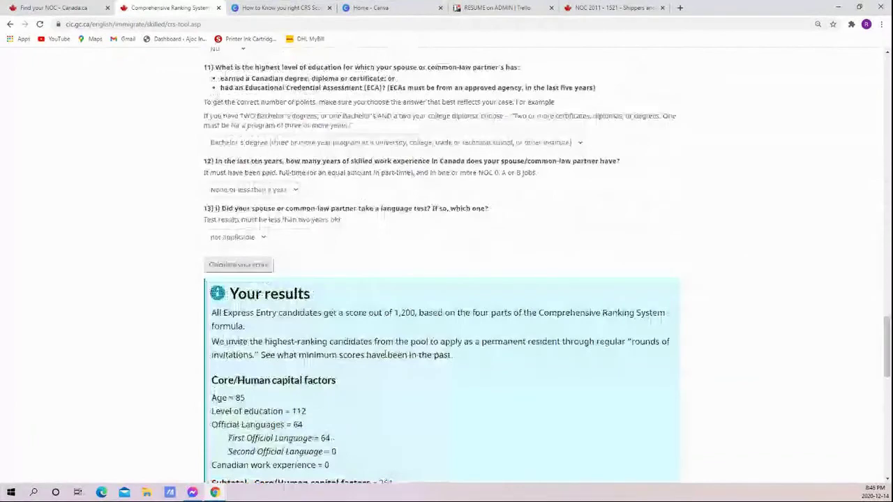
{"action": "scroll", "coordinate": [623, 380], "scroll_direction": "down", "scroll_amount": 8}
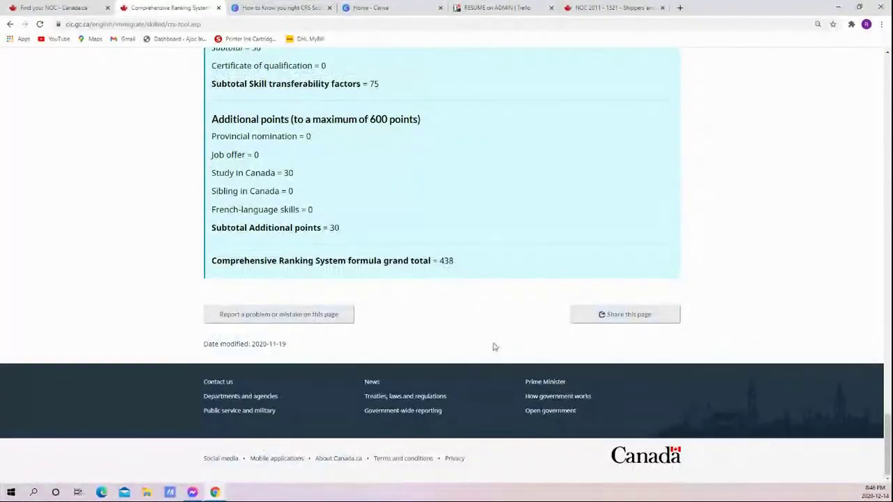
Step: Set the spouse's language test to IELTS with 6.0 for speaking, 6.0 - 7.0 for listening, 6.0 for reading and 6.0 for writing
{"action": "scroll", "coordinate": [495, 346], "scroll_direction": "up", "scroll_amount": 10}
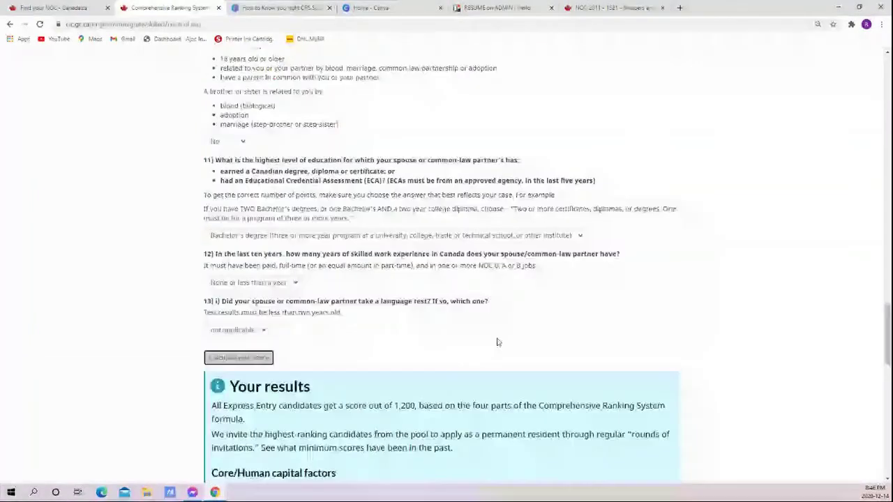
{"action": "left_click", "coordinate": [238, 330]}
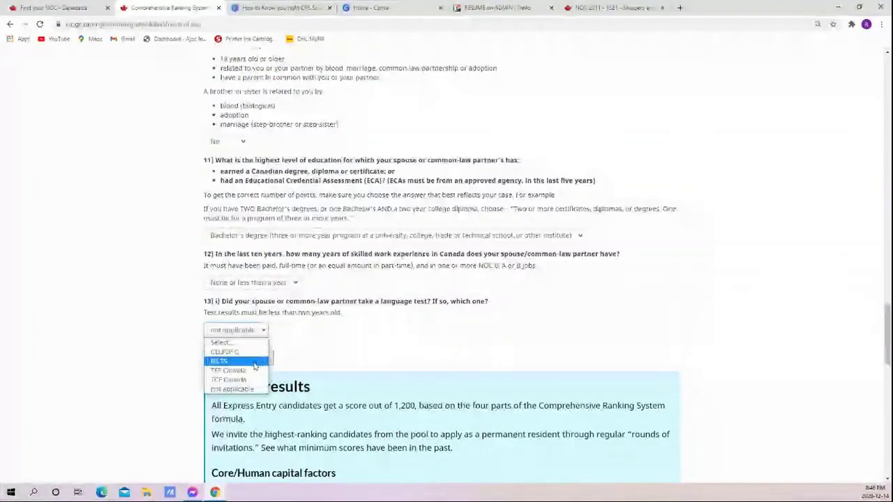
{"action": "left_click", "coordinate": [234, 357]}
{"action": "scroll", "coordinate": [279, 309], "scroll_direction": "down", "scroll_amount": 2}
{"action": "left_click", "coordinate": [244, 239]}
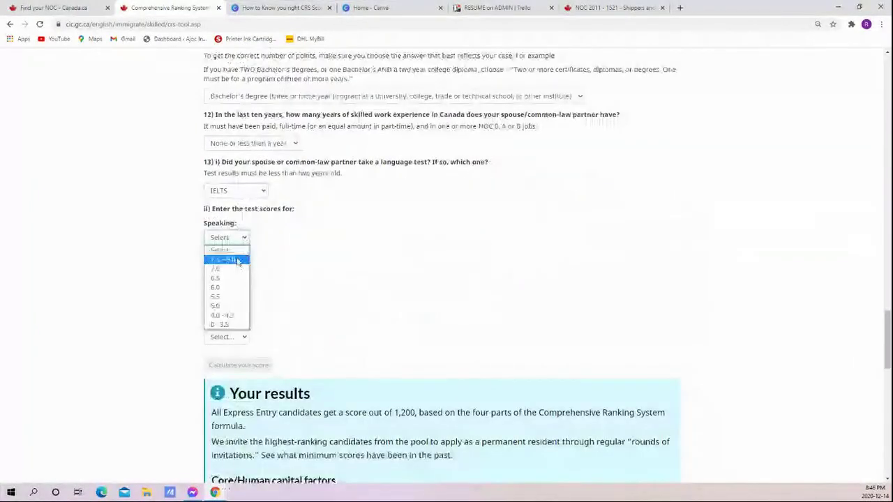
{"action": "left_click", "coordinate": [234, 283]}
{"action": "left_click", "coordinate": [224, 271]}
{"action": "left_click", "coordinate": [224, 311]}
{"action": "left_click", "coordinate": [227, 304]}
{"action": "left_click", "coordinate": [224, 355]}
{"action": "left_click", "coordinate": [227, 337]}
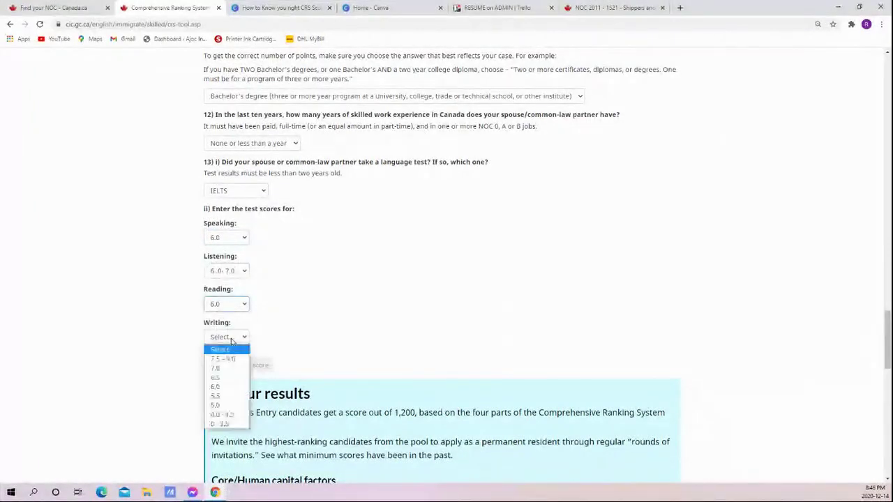
{"action": "left_click", "coordinate": [223, 387]}
Step: Recalculate the CRS score with the spouse's IELTS results and highlight the grand total
{"action": "scroll", "coordinate": [536, 359], "scroll_direction": "down", "scroll_amount": 10}
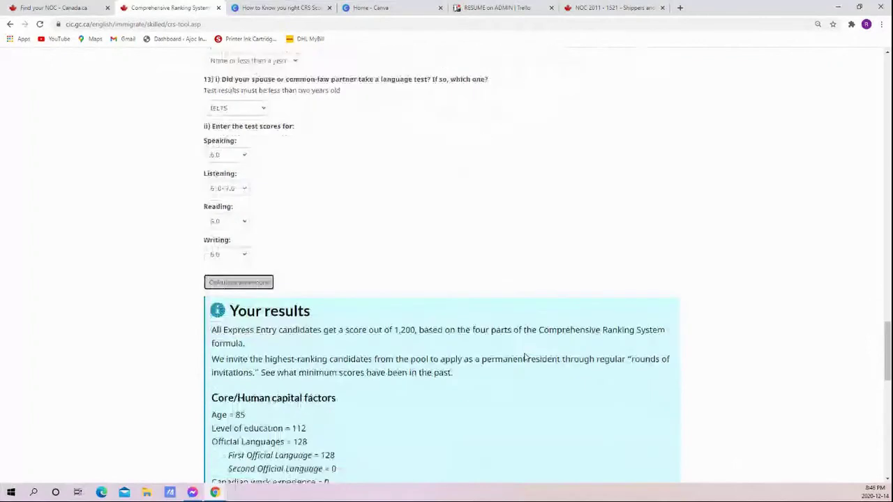
{"action": "scroll", "coordinate": [536, 358], "scroll_direction": "down", "scroll_amount": 2}
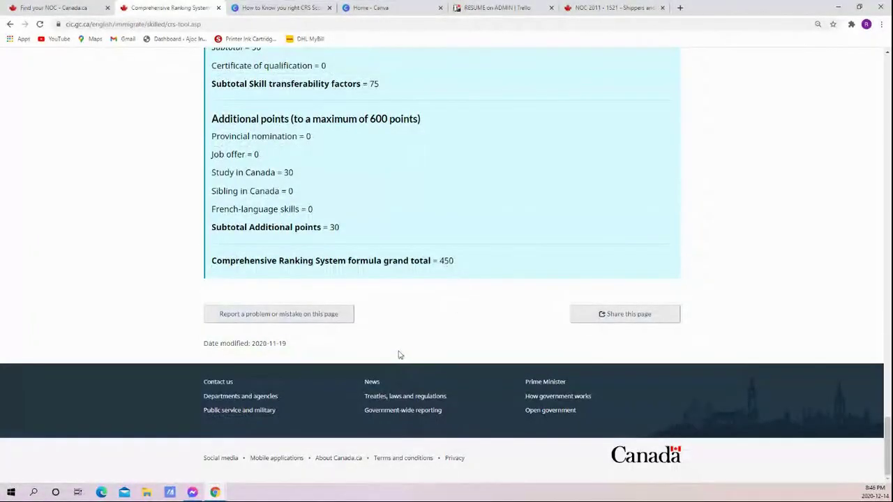
{"action": "left_click_drag", "start_coordinate": [459, 265], "coordinate": [441, 280]}
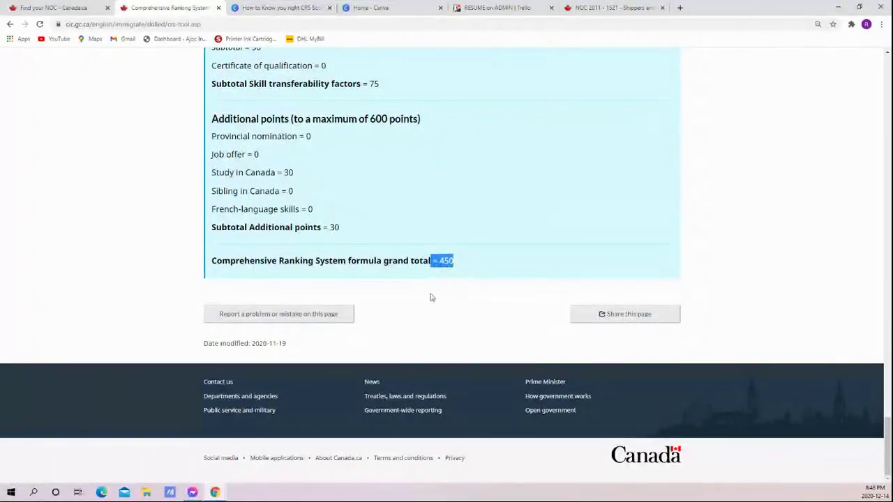
{"action": "scroll", "coordinate": [430, 297], "scroll_direction": "up", "scroll_amount": 3}
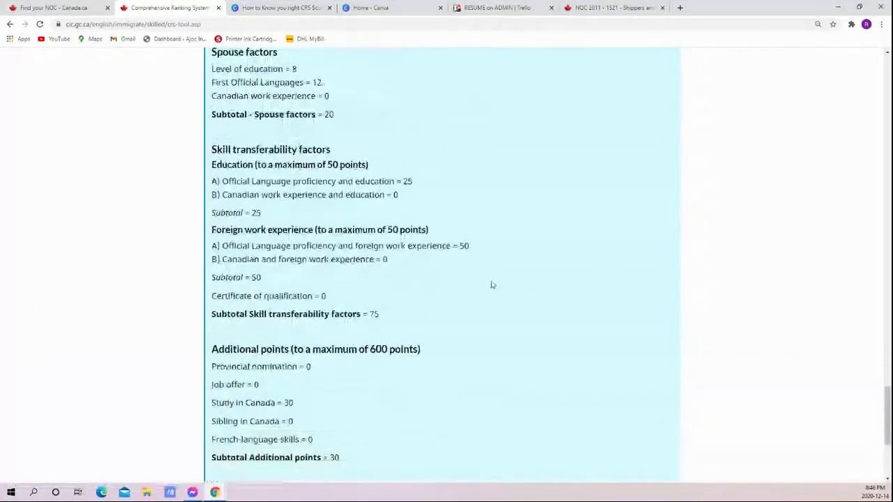
Step: Set the applicant's skilled work experience in Canada over the last ten years to 1 year
{"action": "scroll", "coordinate": [491, 284], "scroll_direction": "up", "scroll_amount": 20}
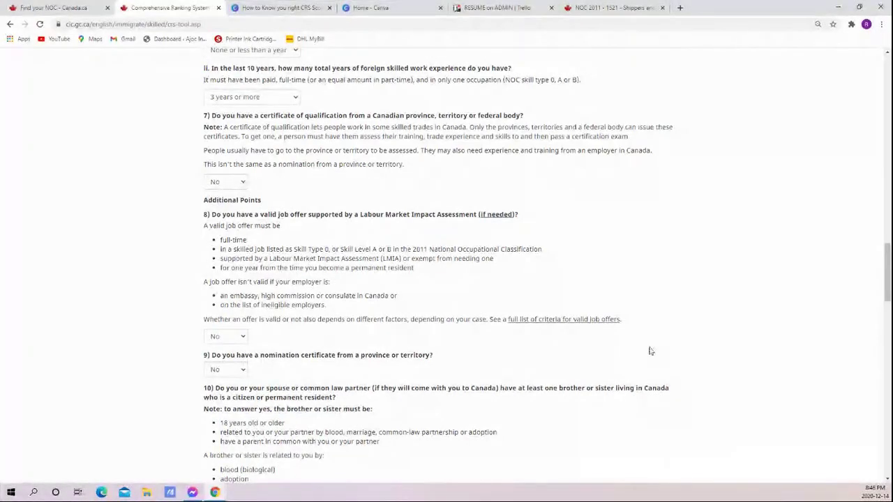
{"action": "scroll", "coordinate": [654, 351], "scroll_direction": "up", "scroll_amount": 1}
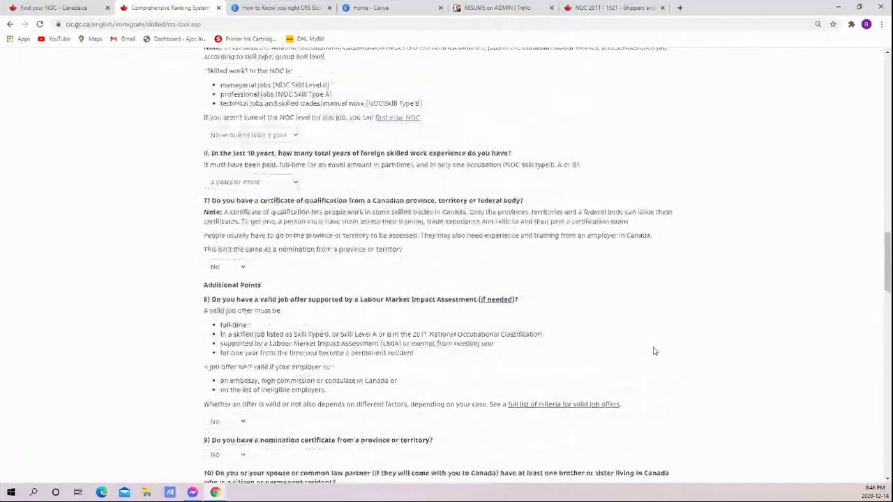
{"action": "scroll", "coordinate": [653, 351], "scroll_direction": "up", "scroll_amount": 1}
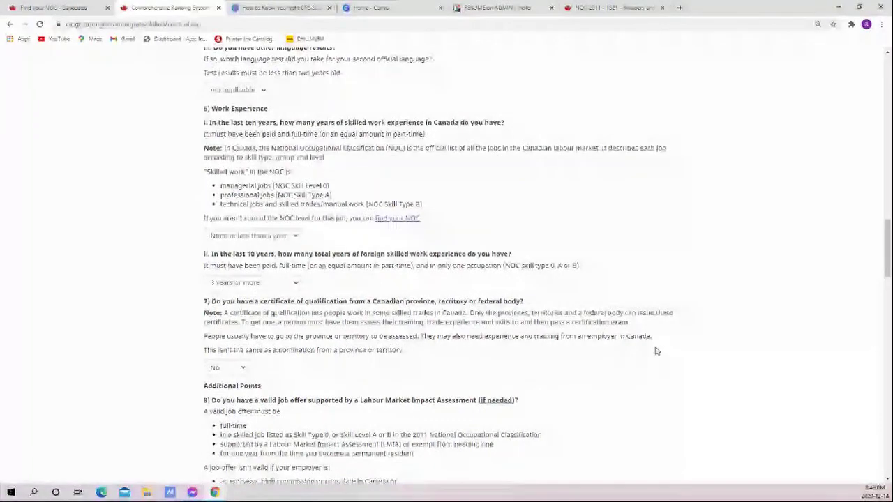
{"action": "scroll", "coordinate": [656, 351], "scroll_direction": "up", "scroll_amount": 5}
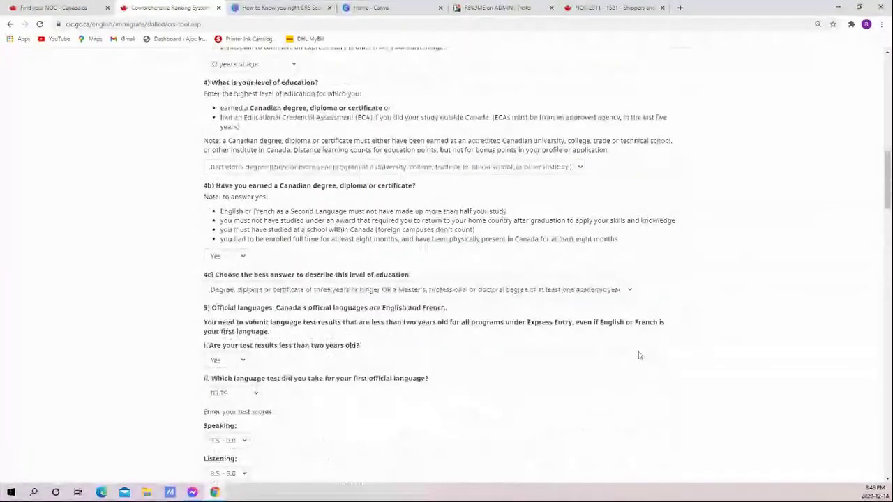
{"action": "scroll", "coordinate": [639, 356], "scroll_direction": "up", "scroll_amount": 1}
{"action": "scroll", "coordinate": [639, 356], "scroll_direction": "up", "scroll_amount": 1}
{"action": "scroll", "coordinate": [649, 357], "scroll_direction": "down", "scroll_amount": 1}
{"action": "scroll", "coordinate": [656, 360], "scroll_direction": "down", "scroll_amount": 4}
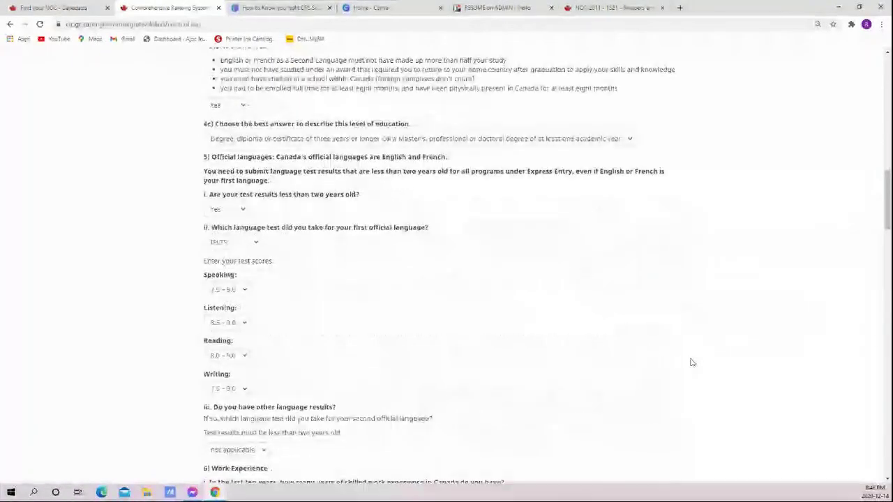
{"action": "scroll", "coordinate": [293, 335], "scroll_direction": "down", "scroll_amount": 2}
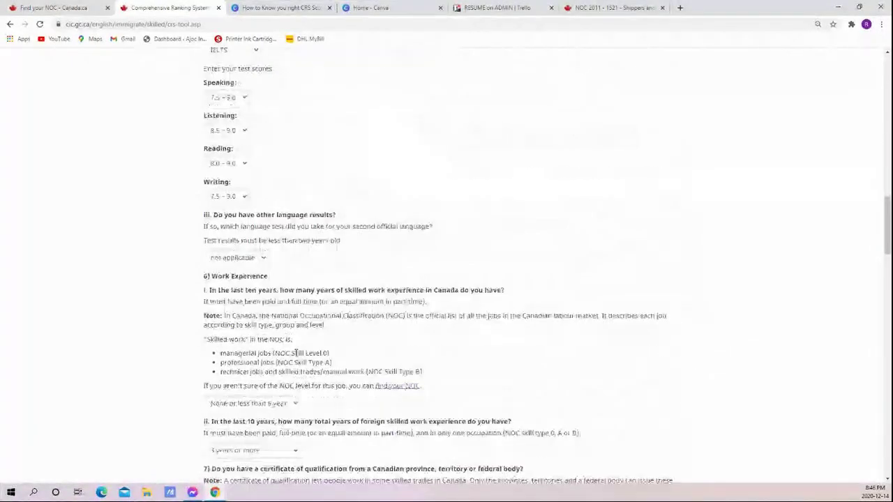
{"action": "left_click", "coordinate": [276, 282]}
{"action": "left_click", "coordinate": [278, 316]}
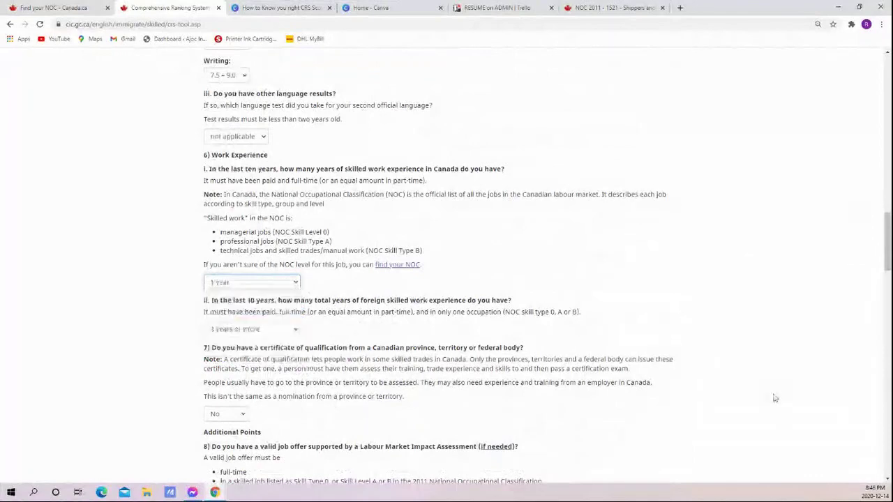
Step: Recalculate the CRS score with the applicant's Canadian work experience and check the grand total and skill transferability points
{"action": "scroll", "coordinate": [775, 394], "scroll_direction": "down", "scroll_amount": 15}
{"action": "scroll", "coordinate": [311, 305], "scroll_direction": "up", "scroll_amount": 3}
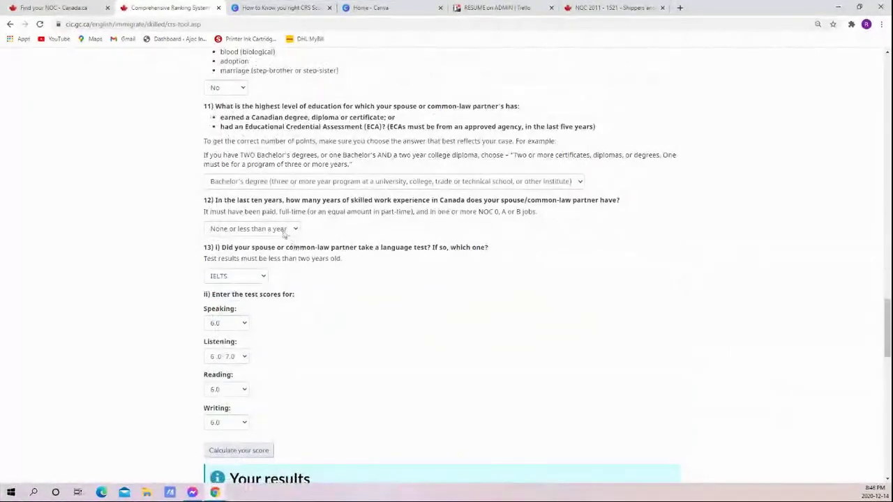
{"action": "scroll", "coordinate": [565, 395], "scroll_direction": "down", "scroll_amount": 2}
{"action": "left_click", "coordinate": [239, 312]}
{"action": "scroll", "coordinate": [245, 328], "scroll_direction": "down", "scroll_amount": 13}
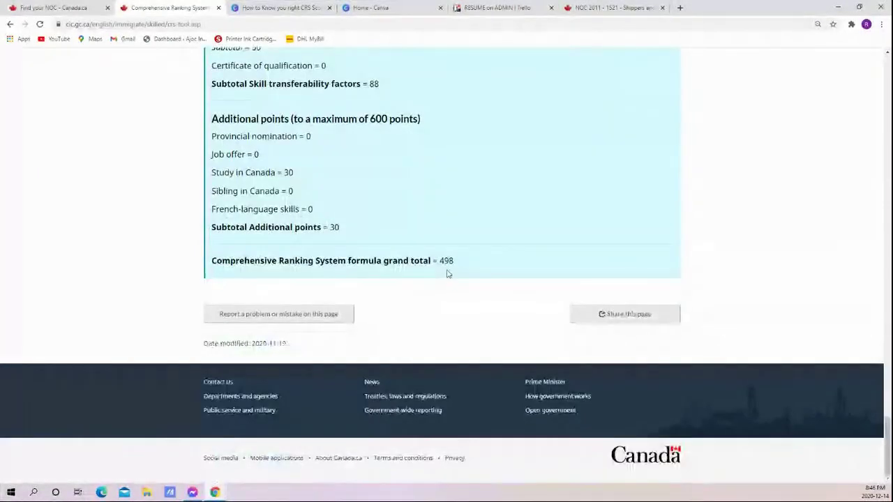
{"action": "scroll", "coordinate": [652, 283], "scroll_direction": "up", "scroll_amount": 9}
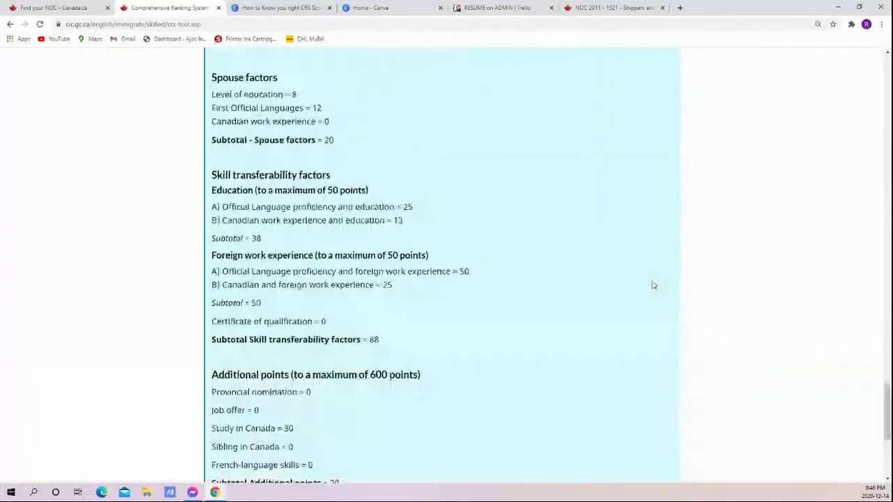
Step: Set the spouse's skilled work experience in Canada to 1 year, recalculate the CRS score and highlight the grand total
{"action": "scroll", "coordinate": [658, 329], "scroll_direction": "up", "scroll_amount": 5}
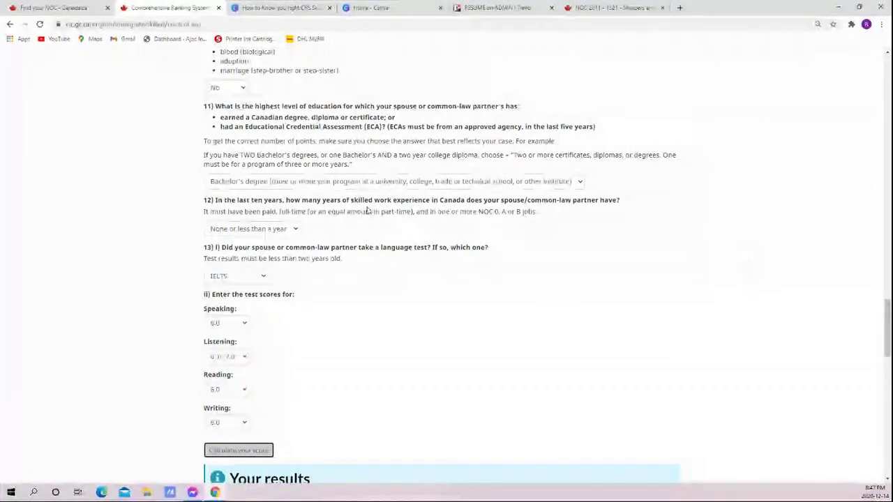
{"action": "left_click", "coordinate": [258, 229]}
{"action": "left_click", "coordinate": [247, 258]}
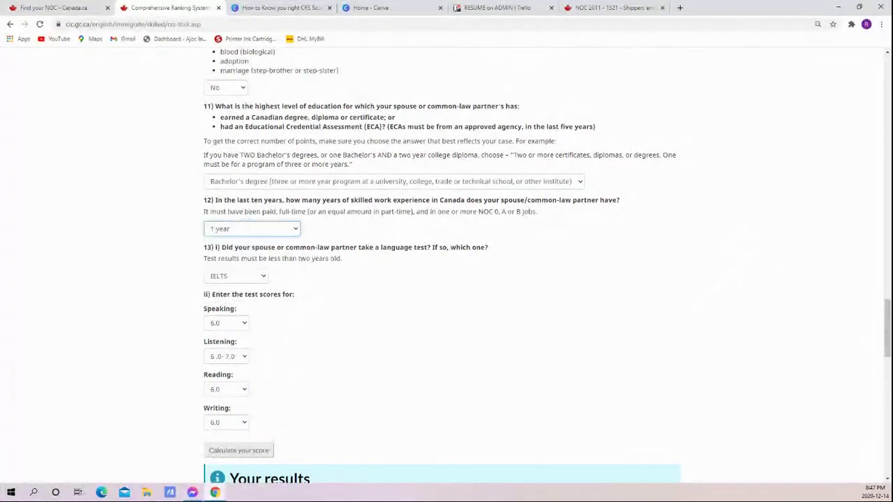
{"action": "left_click", "coordinate": [234, 452]}
{"action": "scroll", "coordinate": [731, 442], "scroll_direction": "down", "scroll_amount": 5}
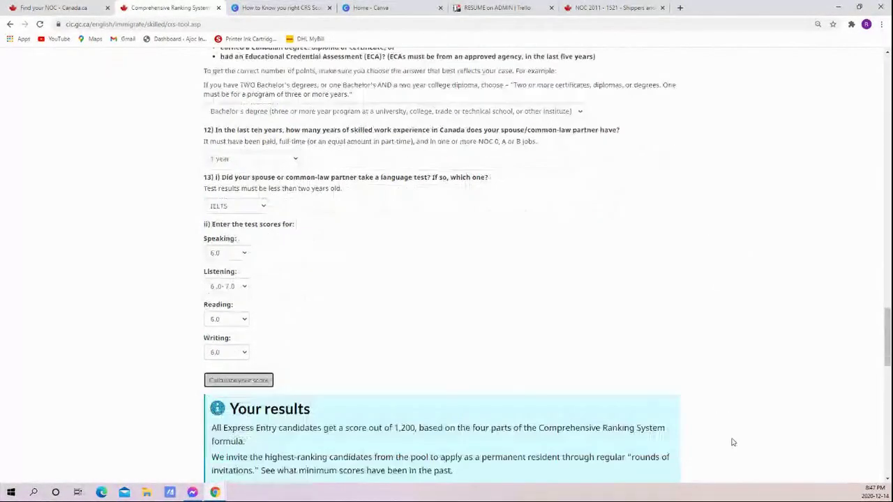
{"action": "scroll", "coordinate": [743, 443], "scroll_direction": "down", "scroll_amount": 8}
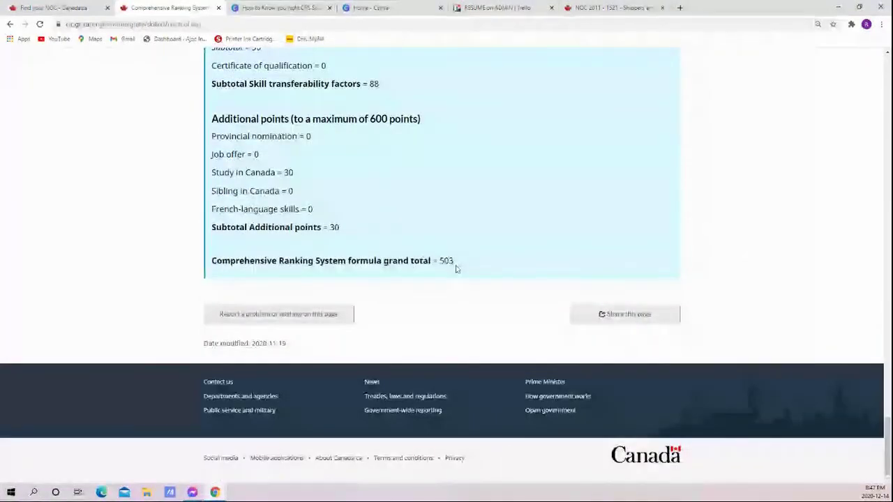
{"action": "left_click_drag", "start_coordinate": [466, 257], "coordinate": [211, 227]}
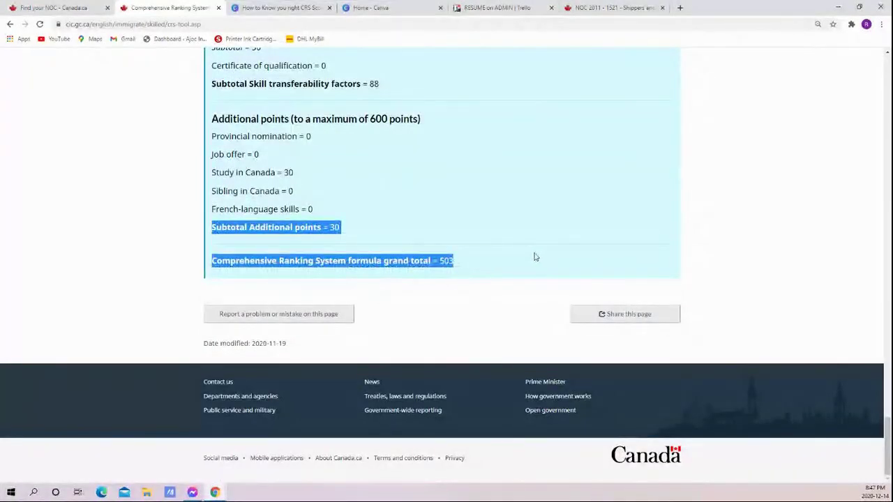